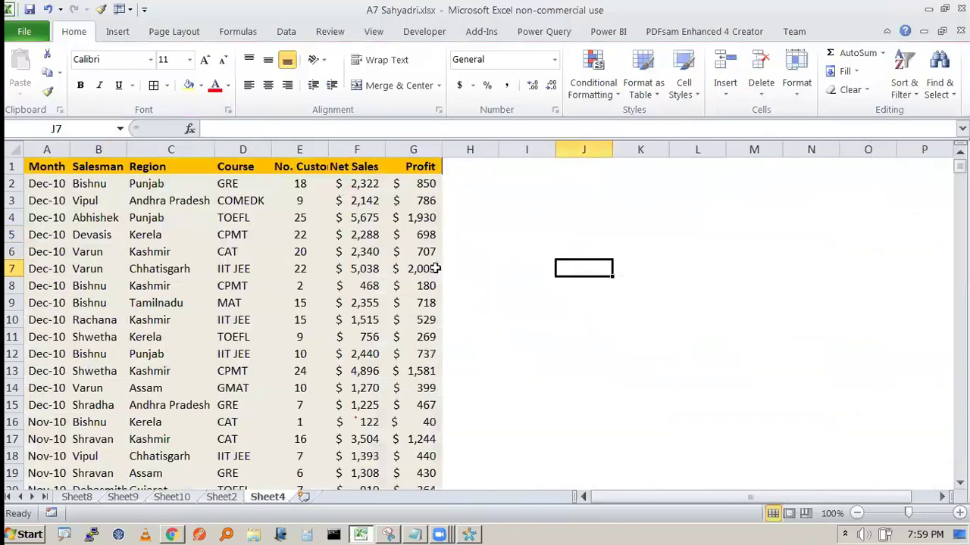
Widen the Month, No. Customers and Profit columns, fitting No. Customers to its contents.
{"action": "double_click", "coordinate": [328, 149]}
{"action": "left_click_drag", "start_coordinate": [414, 149], "coordinate": [504, 149]}
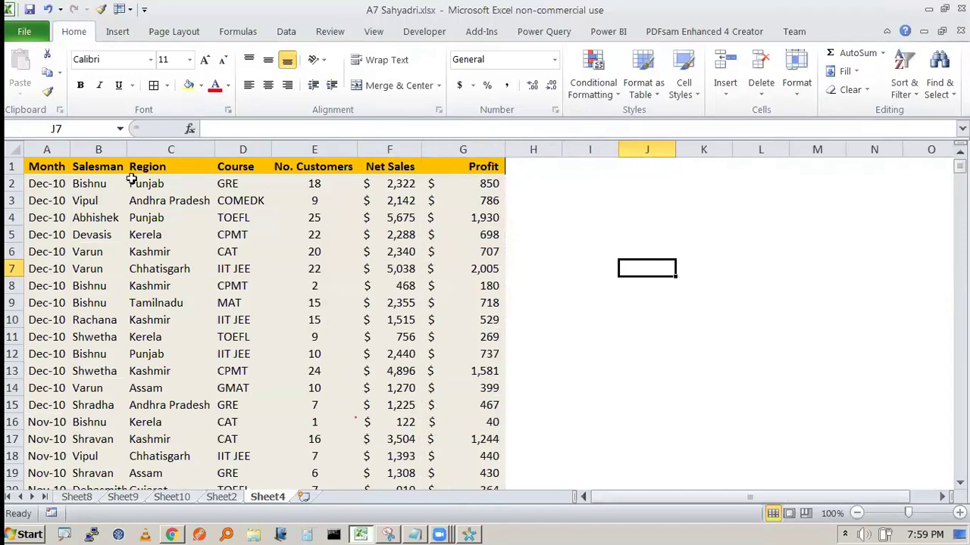
{"action": "left_click_drag", "start_coordinate": [70, 149], "coordinate": [99, 149]}
{"action": "left_click", "coordinate": [282, 250]}
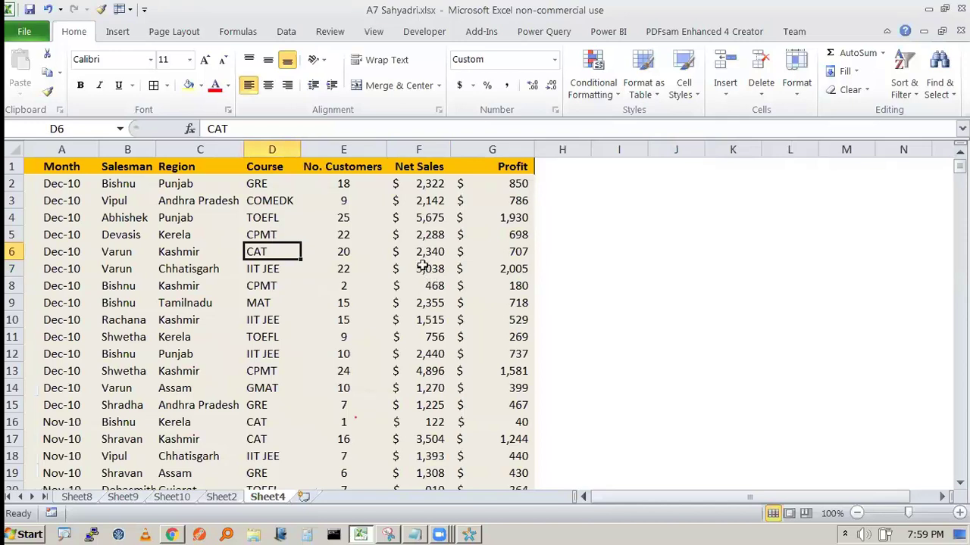
Examine each column of the sales data on Sheet4, from Month through Profit.
{"action": "left_click", "coordinate": [63, 150]}
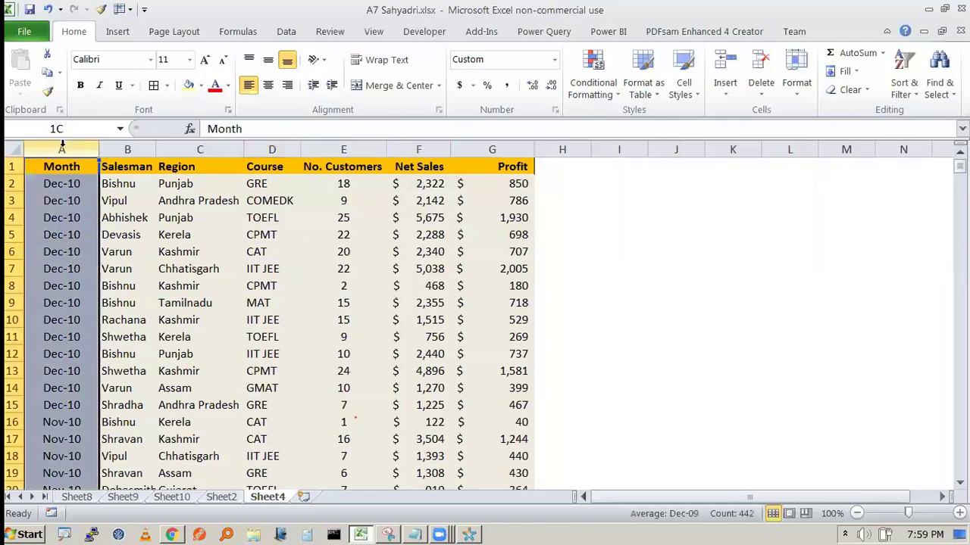
{"action": "left_click", "coordinate": [121, 146]}
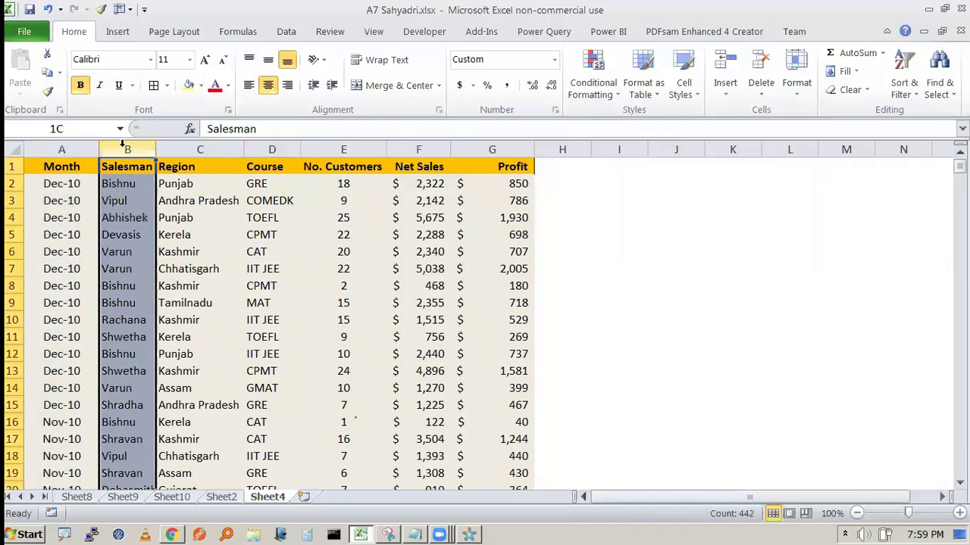
{"action": "left_click", "coordinate": [213, 145]}
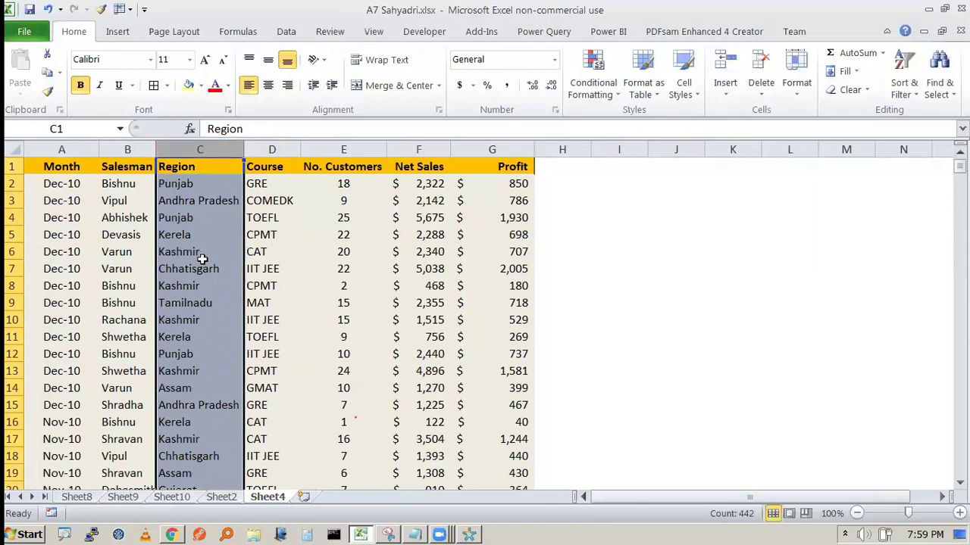
{"action": "left_click", "coordinate": [271, 149]}
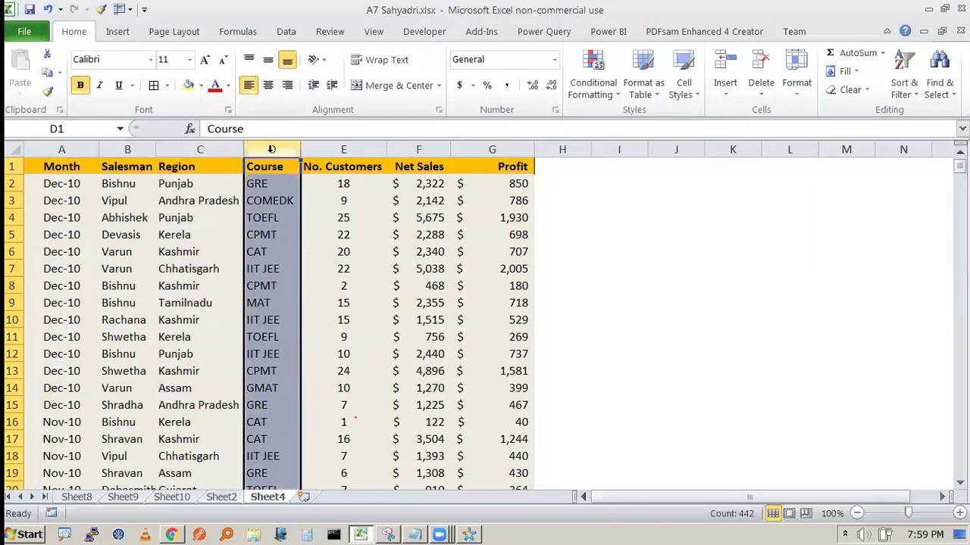
{"action": "left_click", "coordinate": [338, 146]}
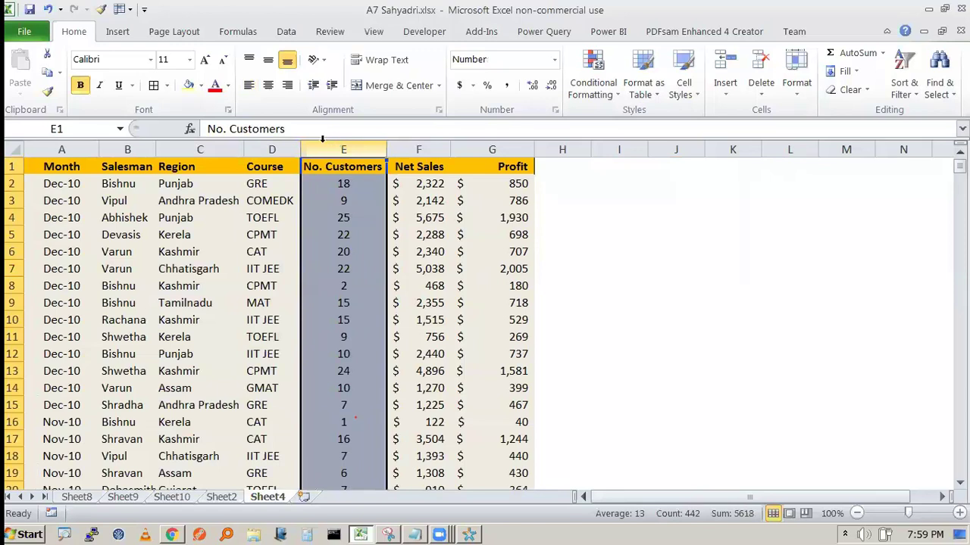
{"action": "left_click", "coordinate": [418, 149]}
{"action": "left_click", "coordinate": [418, 183]}
{"action": "left_click", "coordinate": [500, 149]}
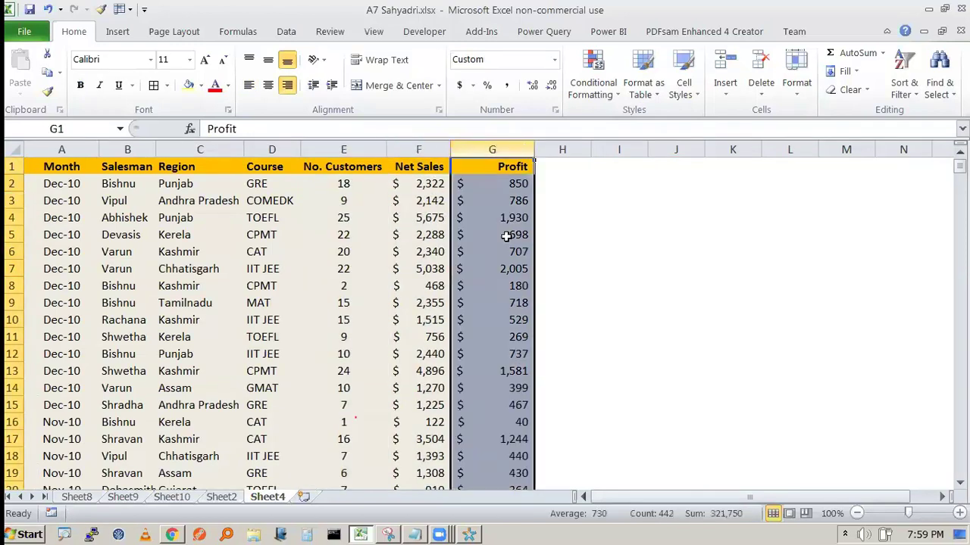
{"action": "left_click", "coordinate": [605, 232]}
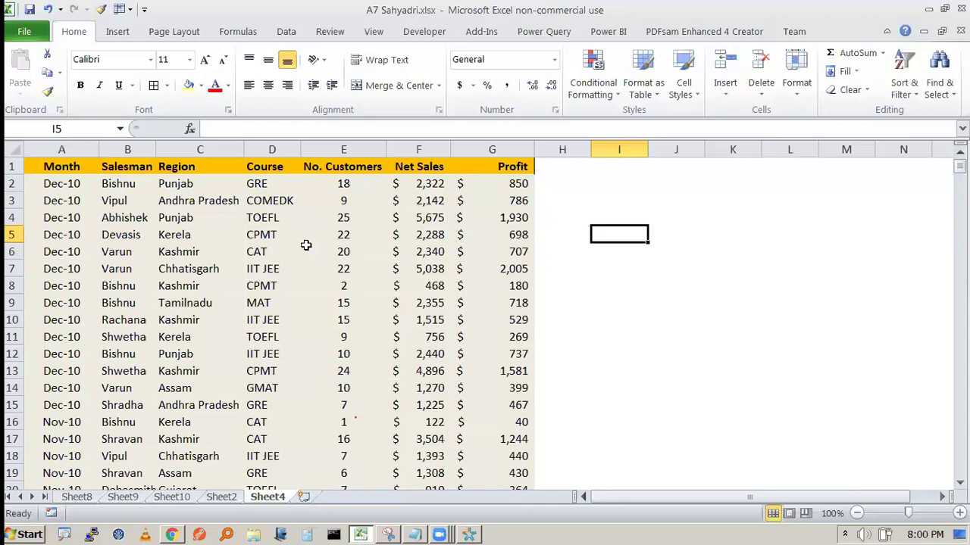
Create a PivotTable on a new worksheet from the full sales data range A1:G442 of Sheet4.
{"action": "key", "text": "Left"}
{"action": "key", "text": "Left"}
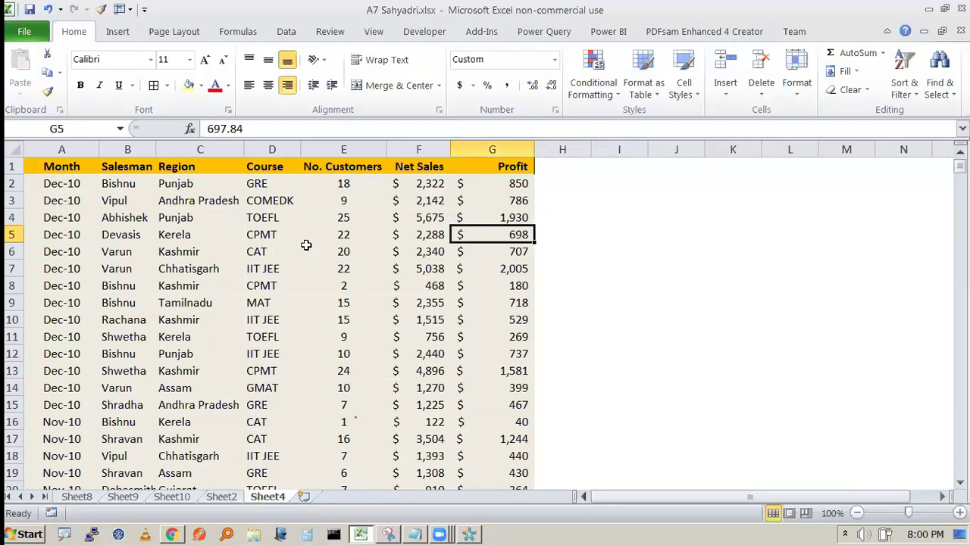
{"action": "key", "text": "Left"}
{"action": "key", "text": "Left"}
{"action": "key", "text": "Up"}
{"action": "key", "text": "Up"}
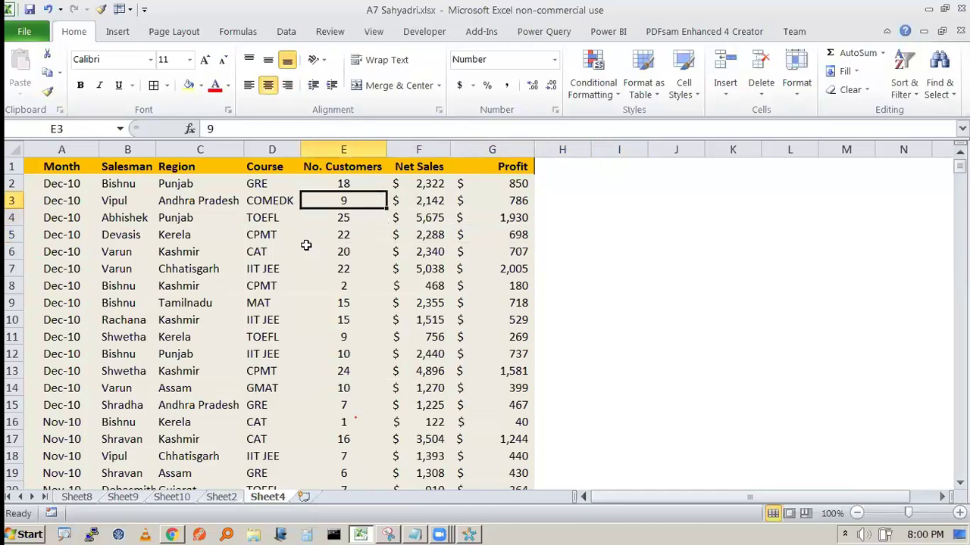
{"action": "key", "text": "Left"}
{"action": "key", "text": "Left"}
{"action": "key", "text": "Up"}
{"action": "key", "text": "Up"}
{"action": "key", "text": "Left"}
{"action": "key", "text": "Left"}
{"action": "key", "text": "ctrl+shift+Right"}
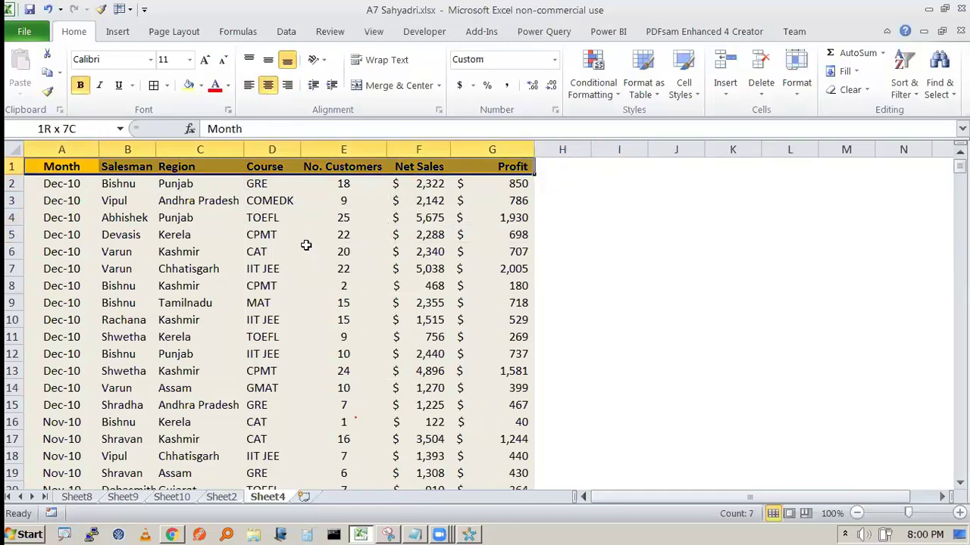
{"action": "key", "text": "ctrl+shift+Down"}
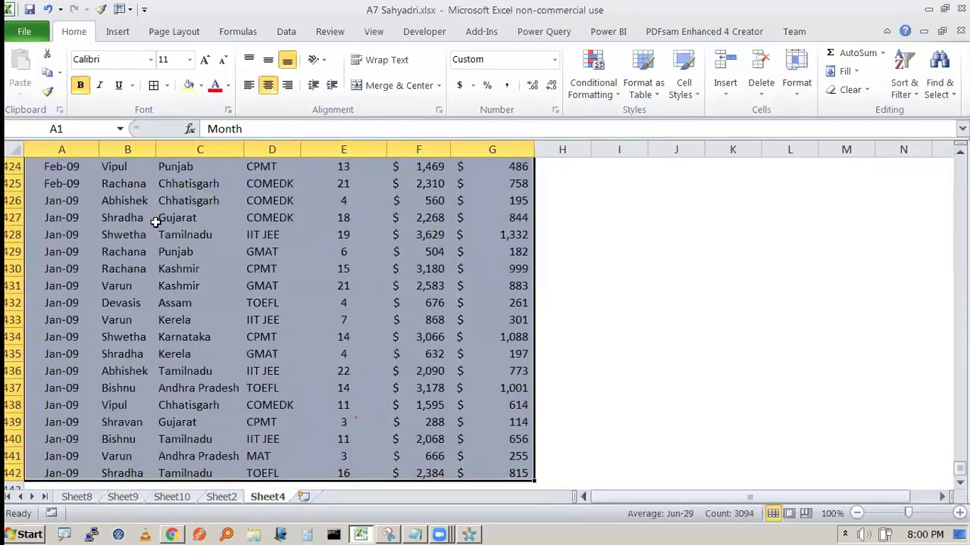
{"action": "left_click", "coordinate": [124, 31]}
{"action": "left_click", "coordinate": [27, 98]}
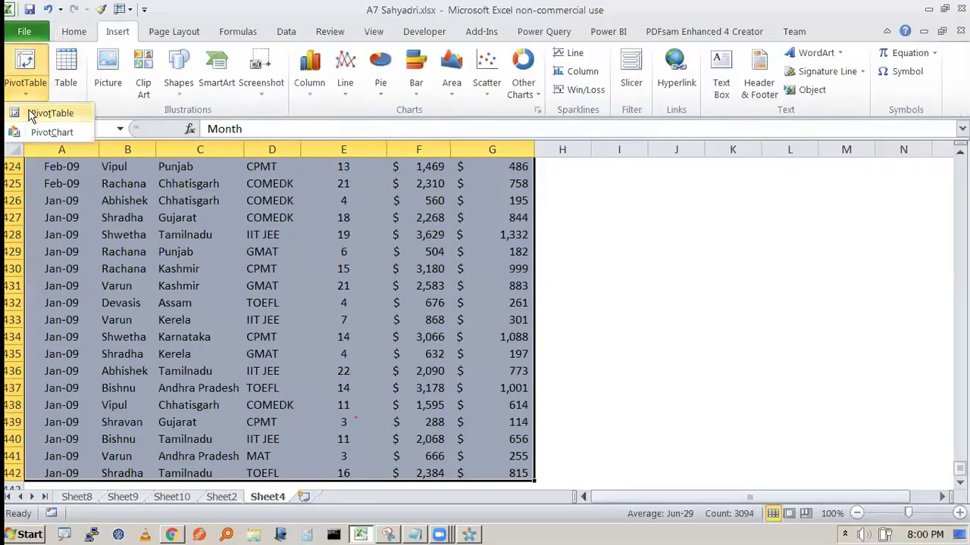
{"action": "left_click", "coordinate": [31, 115]}
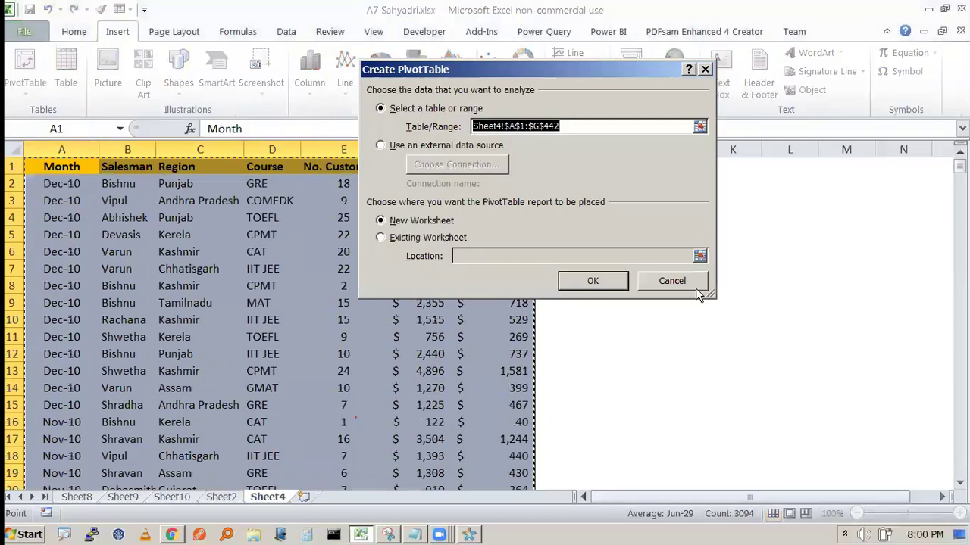
{"action": "left_click", "coordinate": [612, 285]}
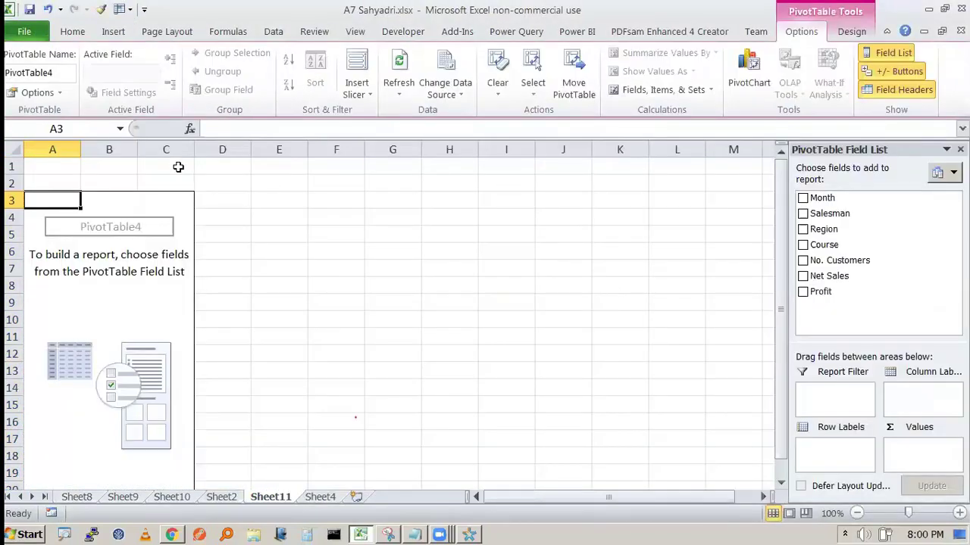
Add the Month field to the PivotTable's row labels and Net Sales to its values.
{"action": "mouse_move", "coordinate": [822, 198]}
{"action": "left_mouse_down"}
{"action": "mouse_move", "coordinate": [848, 252]}
{"action": "mouse_move", "coordinate": [859, 382]}
{"action": "mouse_move", "coordinate": [846, 461]}
{"action": "mouse_move", "coordinate": [844, 210]}
{"action": "mouse_move", "coordinate": [835, 463]}
{"action": "left_mouse_up"}
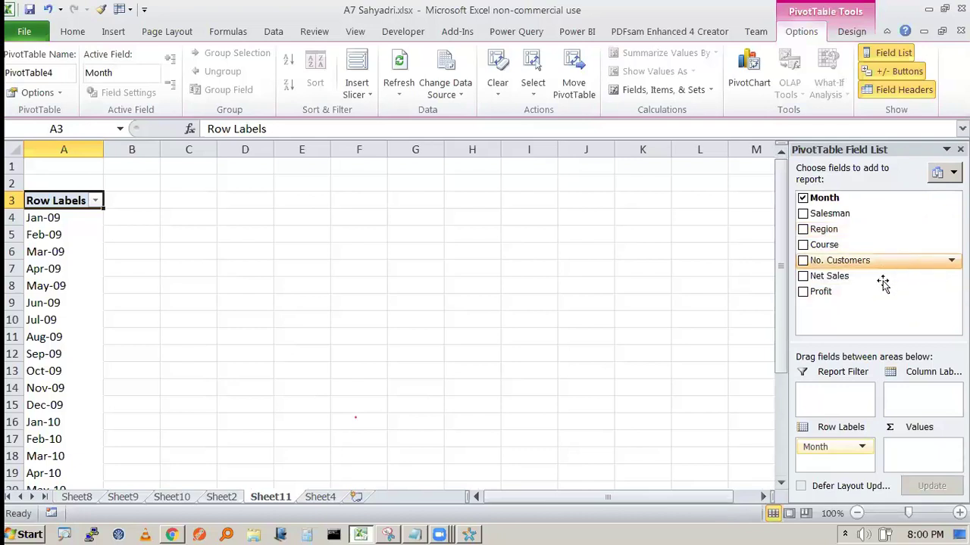
{"action": "left_click_drag", "start_coordinate": [881, 282], "coordinate": [927, 457]}
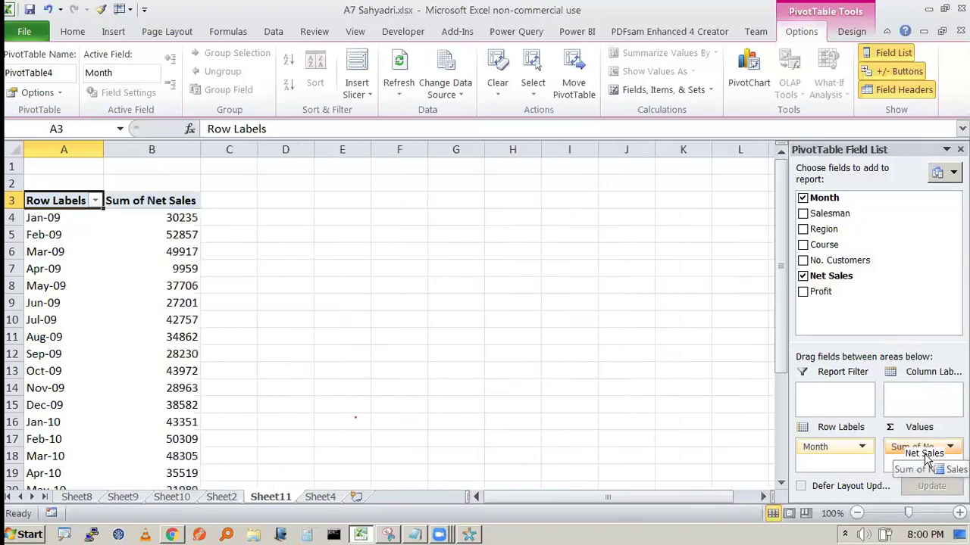
{"action": "scroll", "coordinate": [165, 284], "scroll_direction": "down", "scroll_amount": 1}
{"action": "scroll", "coordinate": [162, 281], "scroll_direction": "up", "scroll_amount": 1}
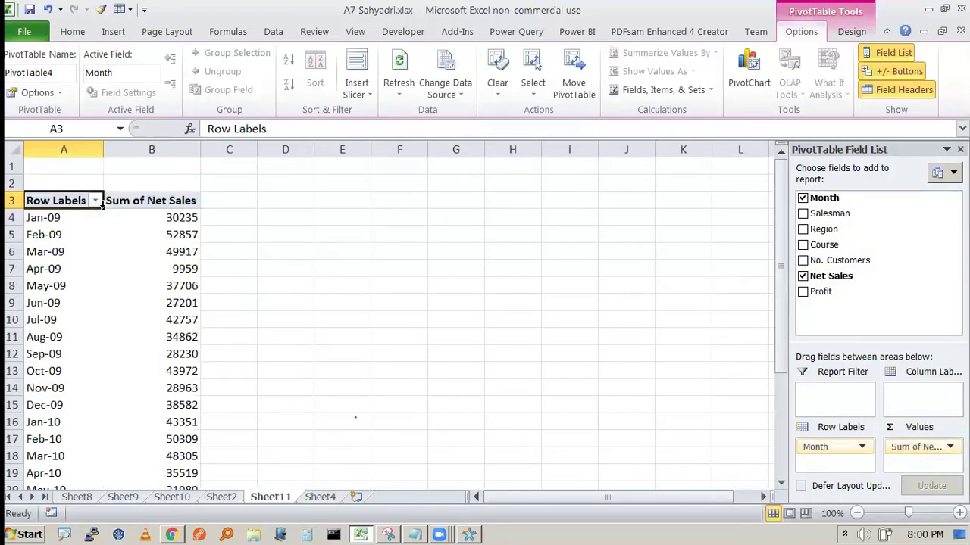
Try to rename the PivotTable's Sum of Net Sales header to Net Sales directly in its cell.
{"action": "left_click", "coordinate": [141, 198]}
{"action": "left_click", "coordinate": [250, 130]}
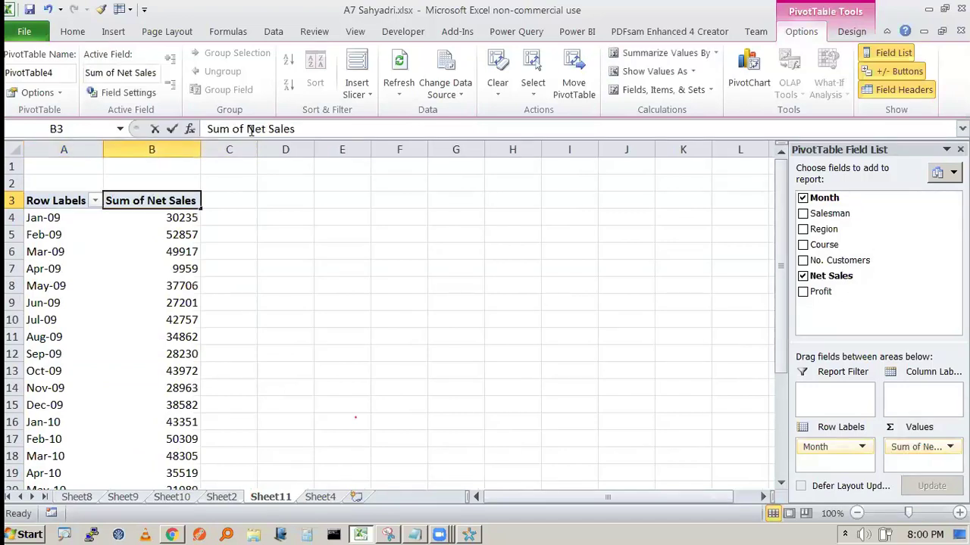
{"action": "left_click_drag", "start_coordinate": [247, 131], "coordinate": [208, 131]}
{"action": "key", "text": "BackSpace"}
{"action": "key", "text": "Return"}
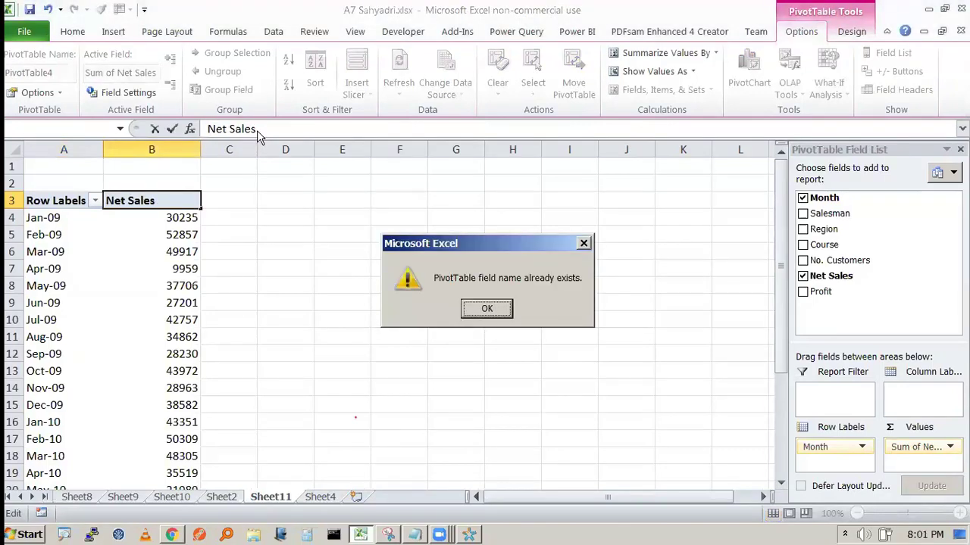
{"action": "key", "text": "Return"}
{"action": "key", "text": "Escape"}
{"action": "left_click", "coordinate": [341, 235]}
Set the custom name of the Net Sales value field to Sales in its field settings.
{"action": "left_click", "coordinate": [139, 203]}
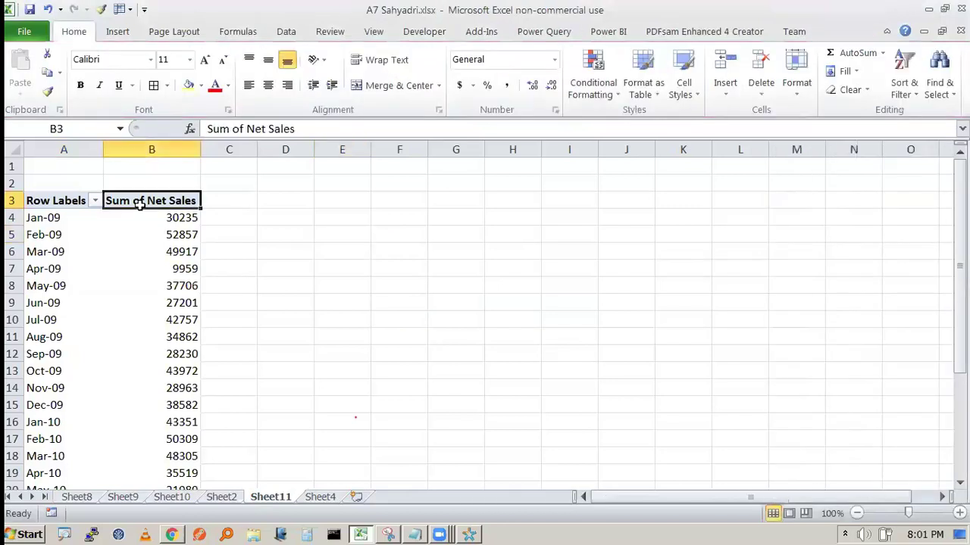
{"action": "left_click", "coordinate": [128, 94]}
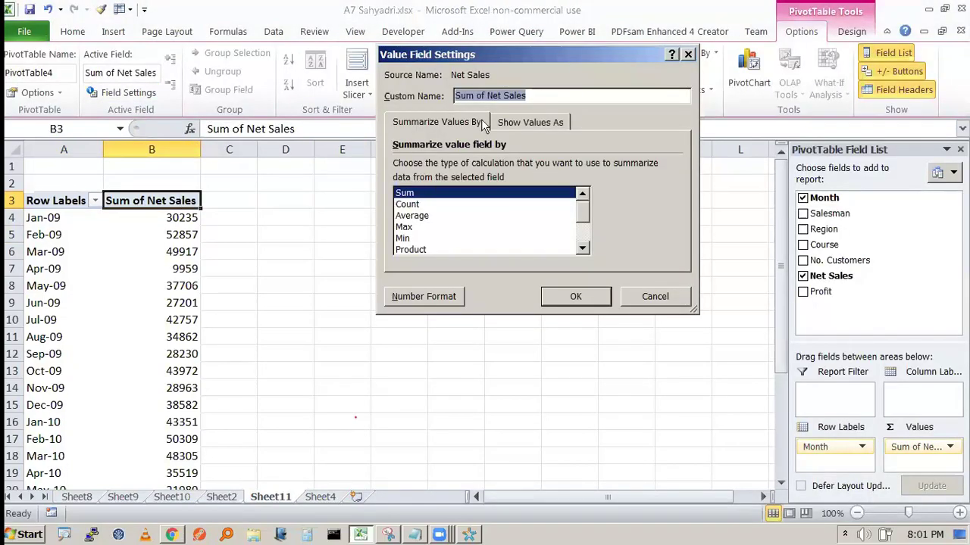
{"action": "left_click_drag", "start_coordinate": [489, 95], "coordinate": [385, 95]}
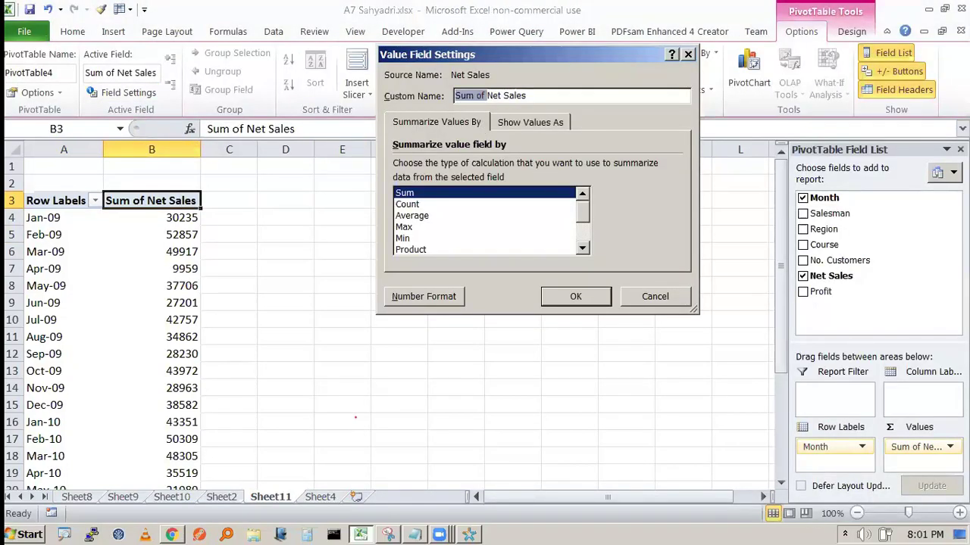
{"action": "key", "text": "Delete"}
{"action": "key", "text": "Return"}
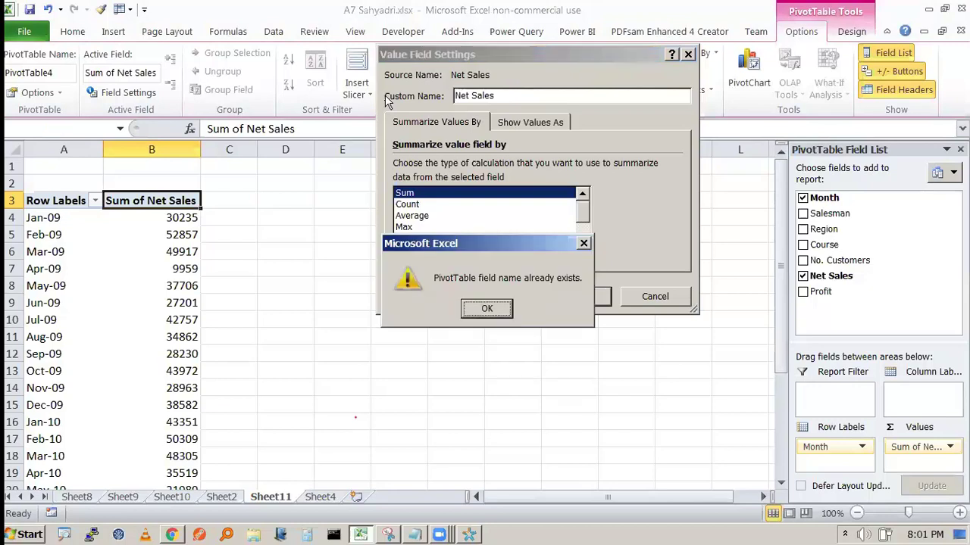
{"action": "key", "text": "Return"}
{"action": "left_click", "coordinate": [473, 98]}
{"action": "key", "text": "BackSpace"}
{"action": "key", "text": "BackSpace"}
{"action": "key", "text": "BackSpace"}
{"action": "key", "text": "BackSpace"}
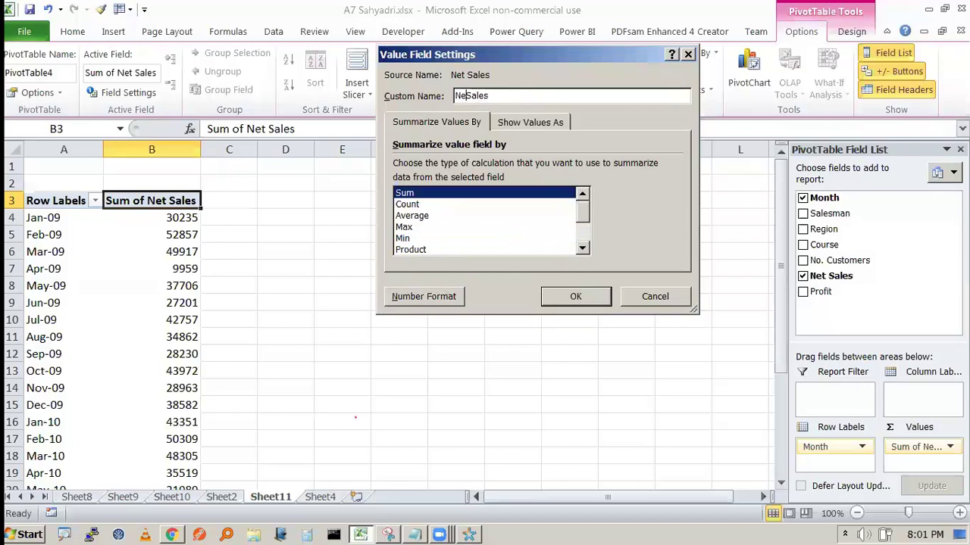
{"action": "left_click", "coordinate": [577, 303]}
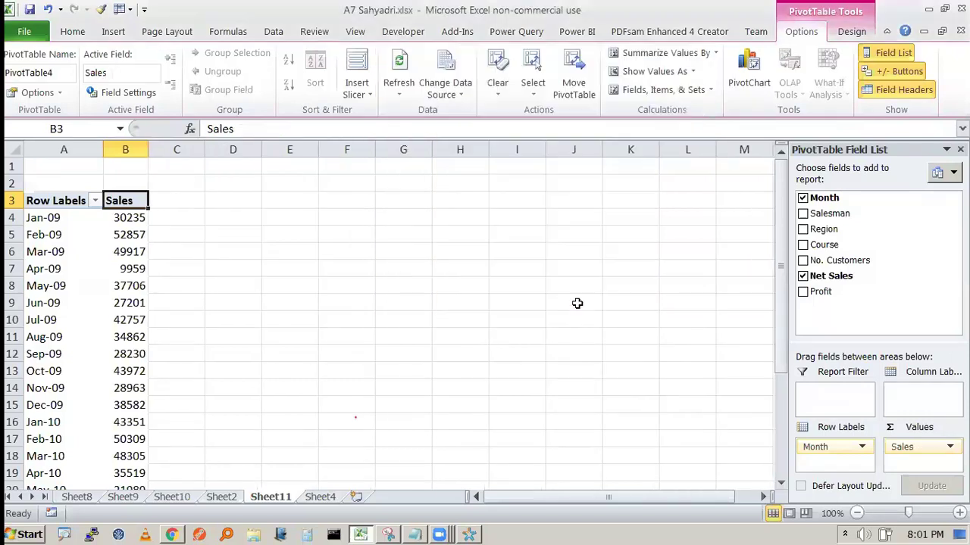
Widen columns A and B that hold the PivotTable.
{"action": "left_click_drag", "start_coordinate": [108, 150], "coordinate": [252, 149]}
{"action": "left_click", "coordinate": [299, 238]}
{"action": "left_click", "coordinate": [195, 206]}
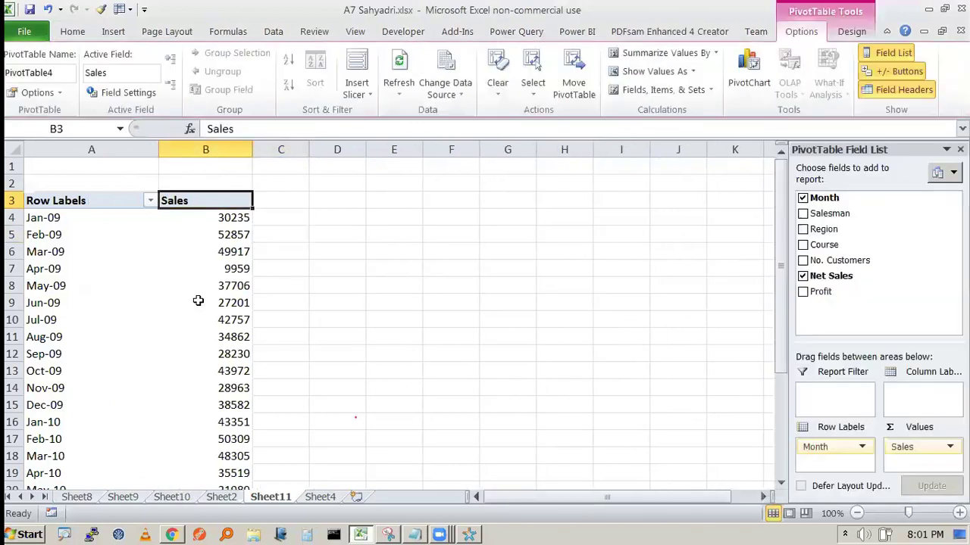
Rename the PivotTable's Row Labels header in cell A3 to Months.
{"action": "left_click", "coordinate": [59, 201]}
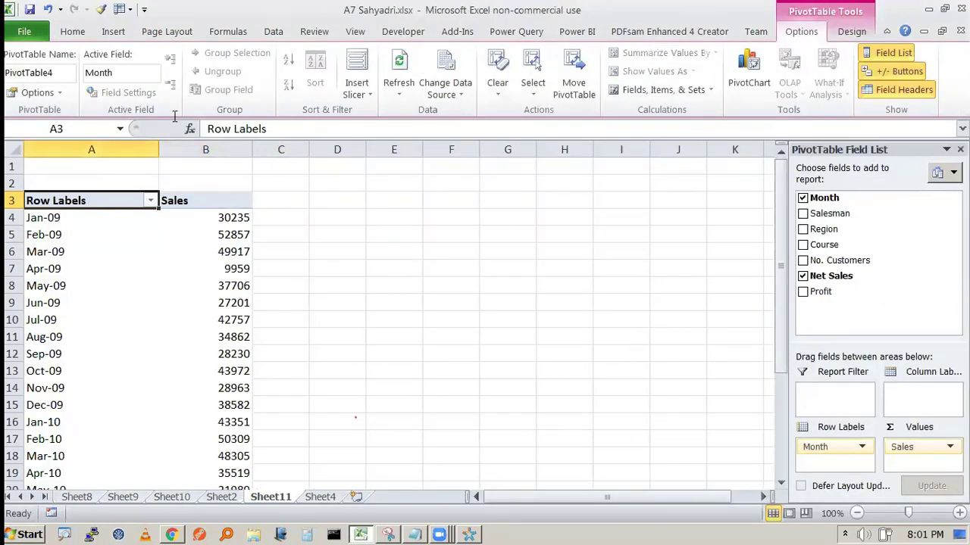
{"action": "left_click_drag", "start_coordinate": [267, 129], "coordinate": [174, 124]}
{"action": "type", "text": "Months"}
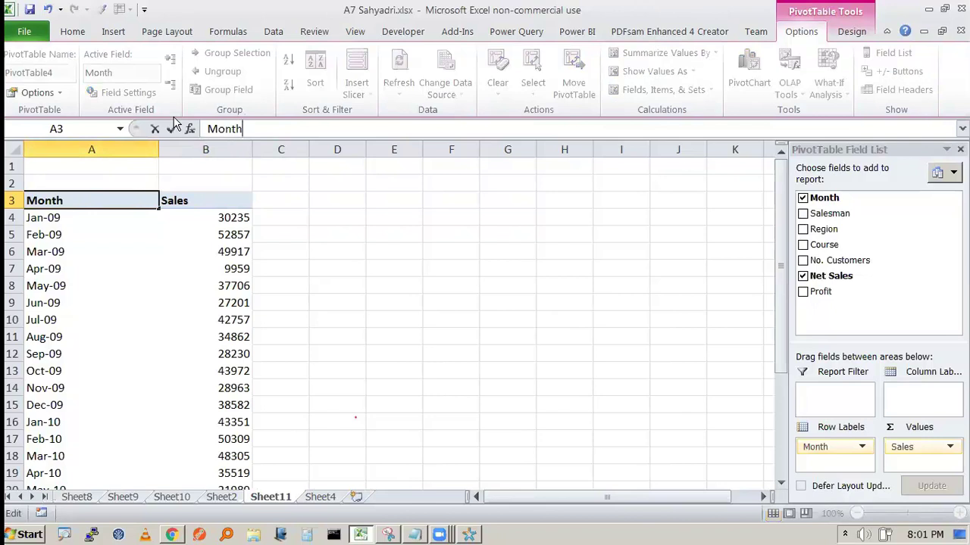
{"action": "key", "text": "Return"}
{"action": "left_click", "coordinate": [91, 195]}
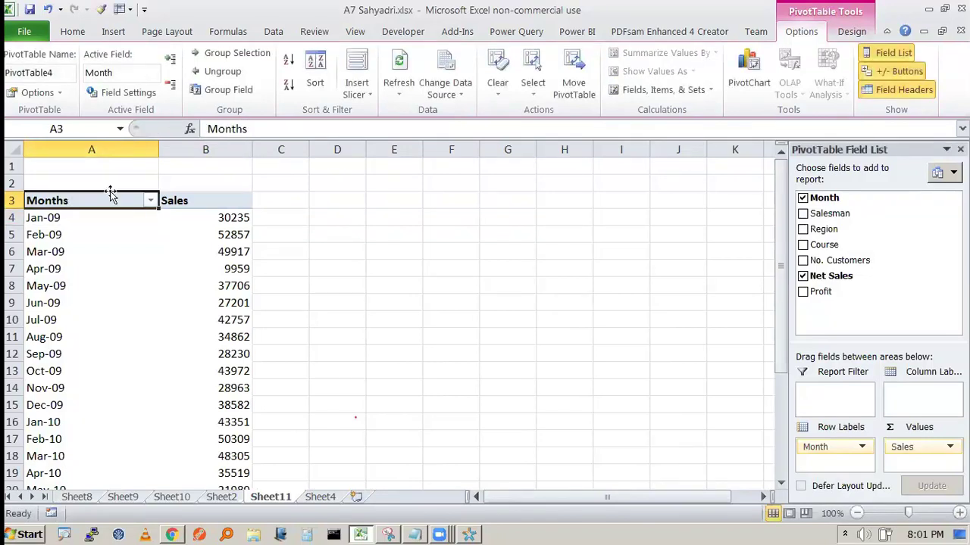
{"action": "key", "text": "Up"}
{"action": "key", "text": "Up"}
{"action": "left_click", "coordinate": [82, 203]}
{"action": "left_click", "coordinate": [280, 201]}
{"action": "left_click", "coordinate": [222, 203]}
{"action": "left_click", "coordinate": [76, 303]}
Apply all borders to the whole PivotTable range A3:B28 and hide the worksheet's gridlines.
{"action": "left_click", "coordinate": [83, 204]}
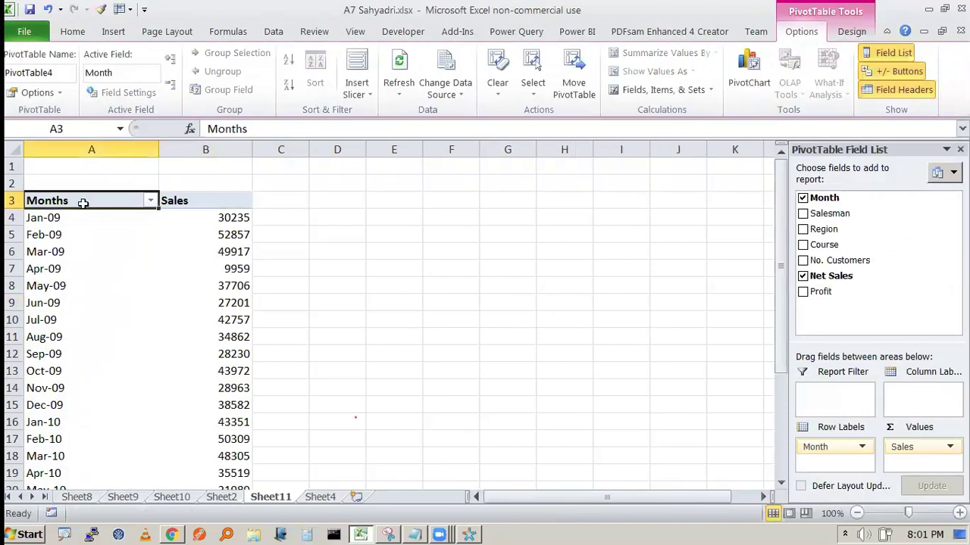
{"action": "key", "text": "ctrl+shift+End"}
{"action": "left_click", "coordinate": [72, 32]}
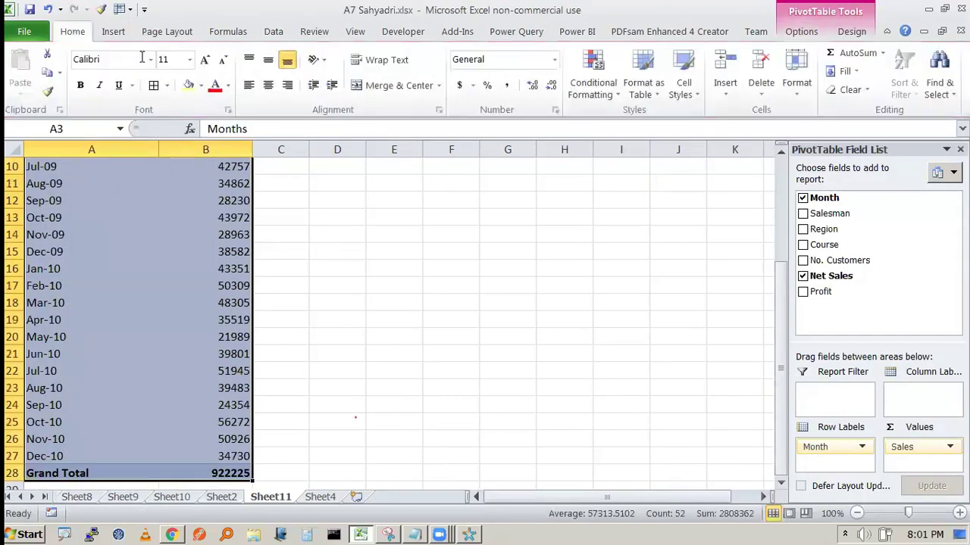
{"action": "scroll", "coordinate": [284, 299], "scroll_direction": "up", "scroll_amount": 3}
{"action": "left_click", "coordinate": [312, 306]}
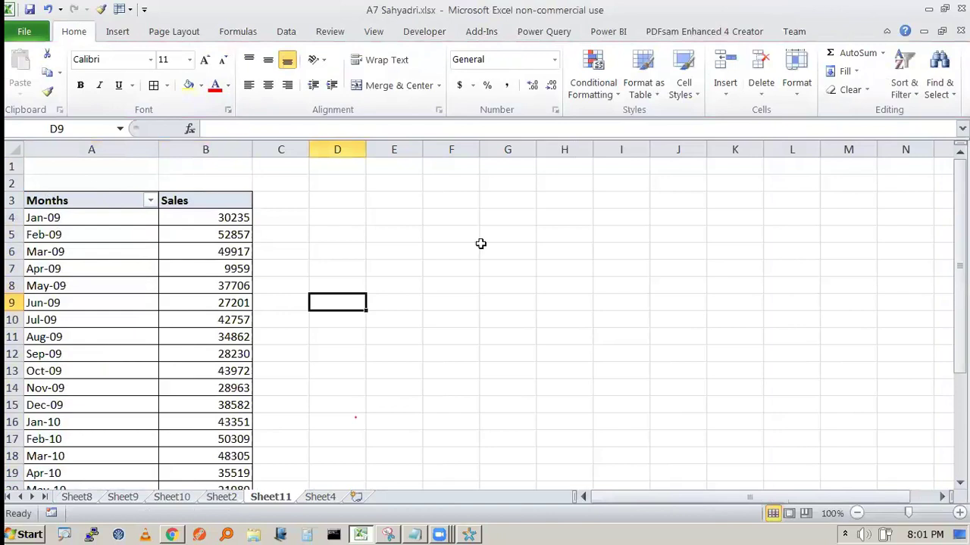
{"action": "left_click", "coordinate": [374, 31]}
{"action": "left_click", "coordinate": [236, 86]}
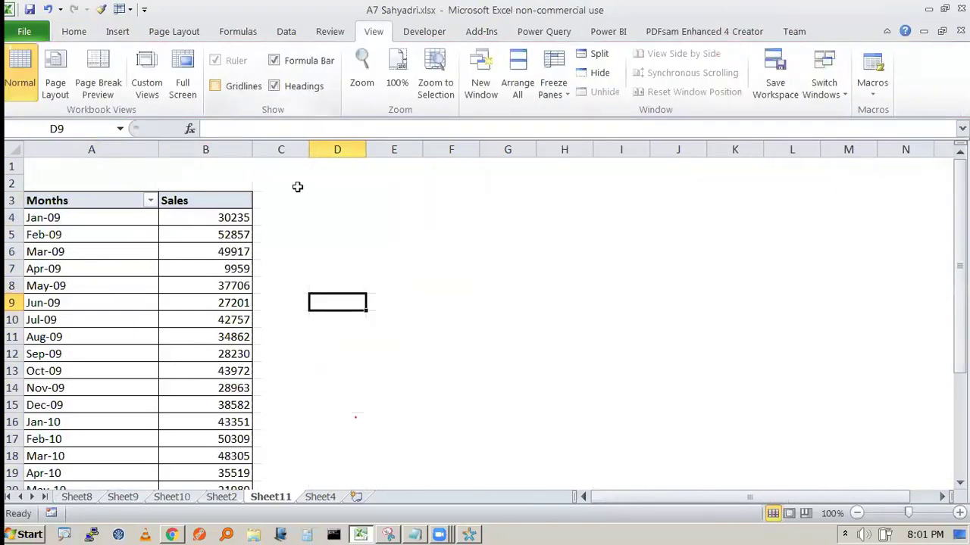
Turn off the PivotTable's grand totals for both rows and columns.
{"action": "scroll", "coordinate": [227, 280], "scroll_direction": "down", "scroll_amount": 6}
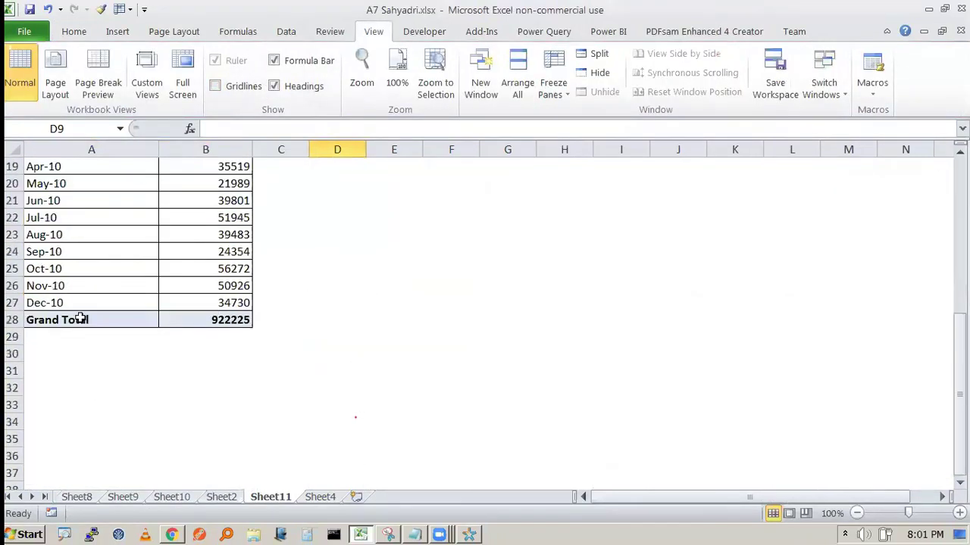
{"action": "left_click_drag", "start_coordinate": [80, 320], "coordinate": [280, 319]}
{"action": "scroll", "coordinate": [256, 405], "scroll_direction": "up", "scroll_amount": 2}
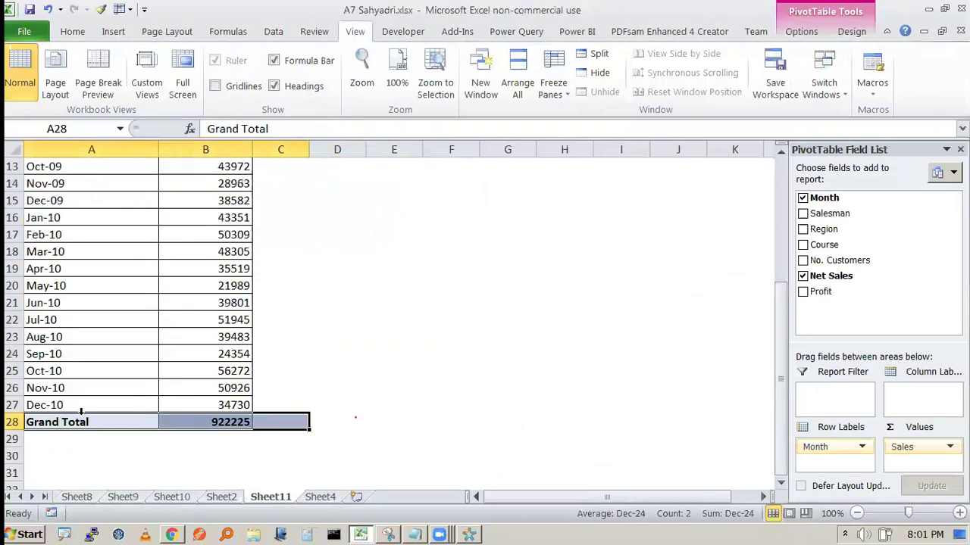
{"action": "left_click", "coordinate": [81, 411]}
{"action": "scroll", "coordinate": [176, 397], "scroll_direction": "up", "scroll_amount": 4}
{"action": "left_click", "coordinate": [143, 304]}
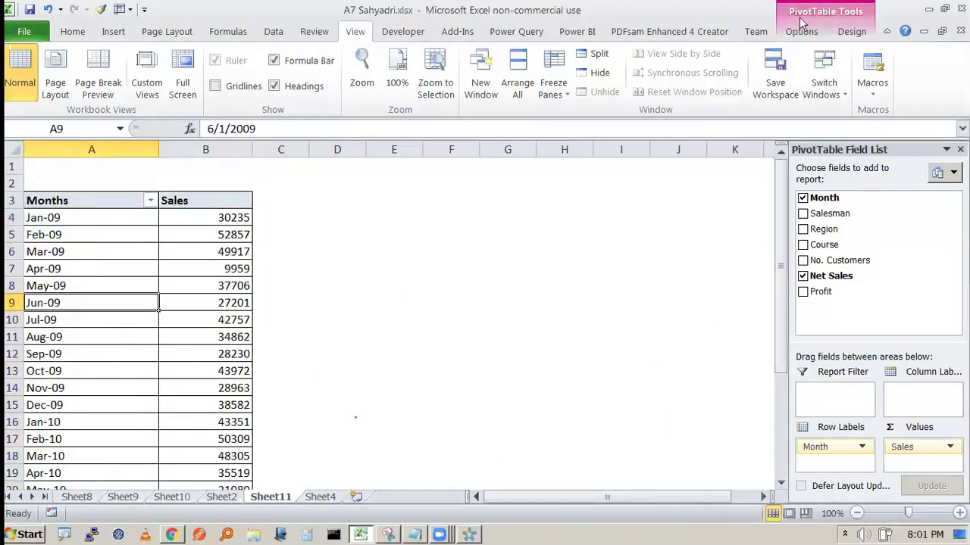
{"action": "left_click", "coordinate": [851, 31]}
{"action": "left_click", "coordinate": [75, 96]}
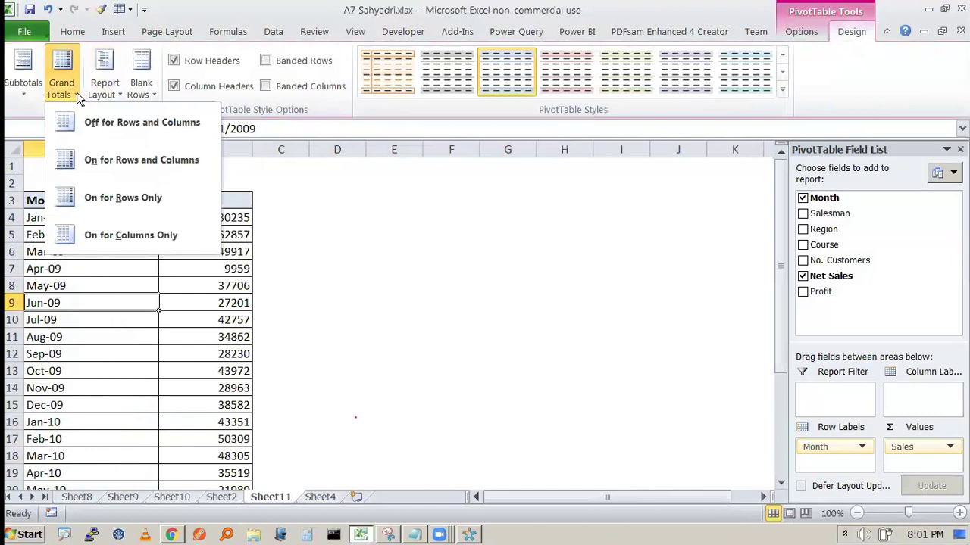
{"action": "left_click", "coordinate": [88, 119]}
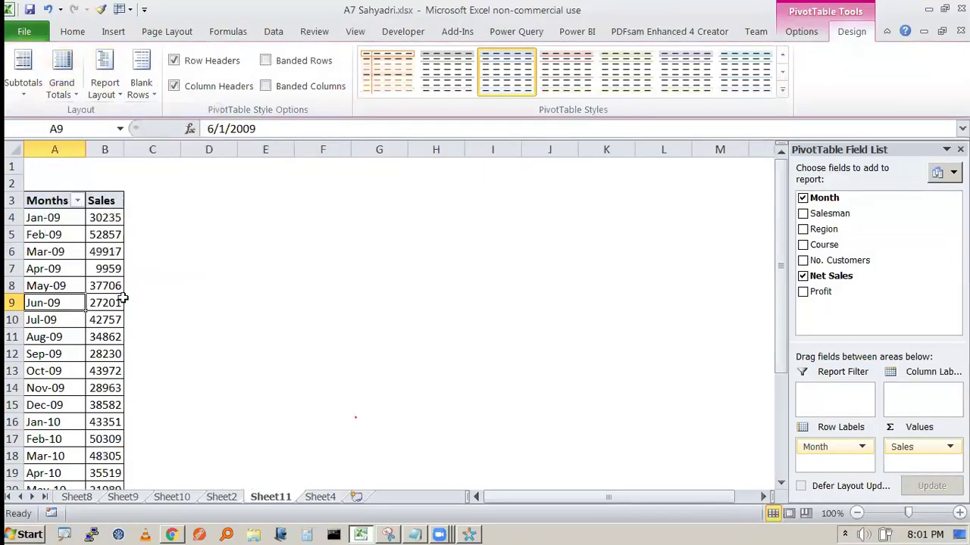
{"action": "scroll", "coordinate": [50, 381], "scroll_direction": "down", "scroll_amount": 5}
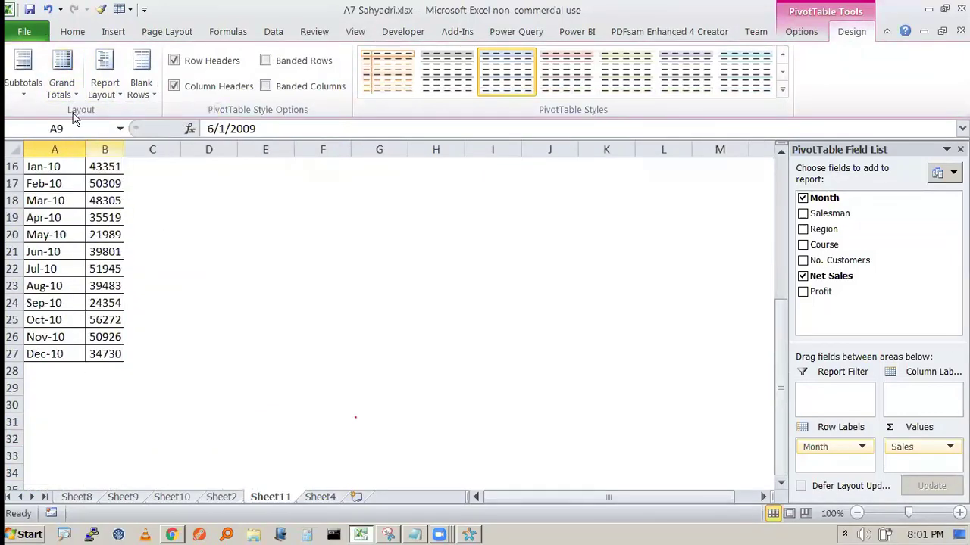
Turn the grand totals back on for rows and columns, and widen columns A and B.
{"action": "left_click", "coordinate": [64, 85]}
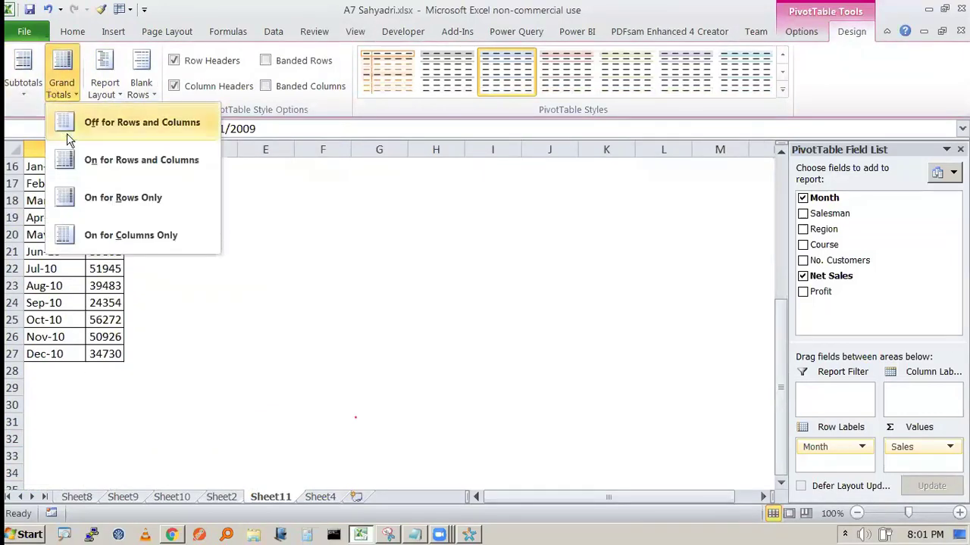
{"action": "left_click", "coordinate": [109, 162]}
{"action": "scroll", "coordinate": [112, 270], "scroll_direction": "up", "scroll_amount": 4}
{"action": "scroll", "coordinate": [76, 249], "scroll_direction": "down", "scroll_amount": 4}
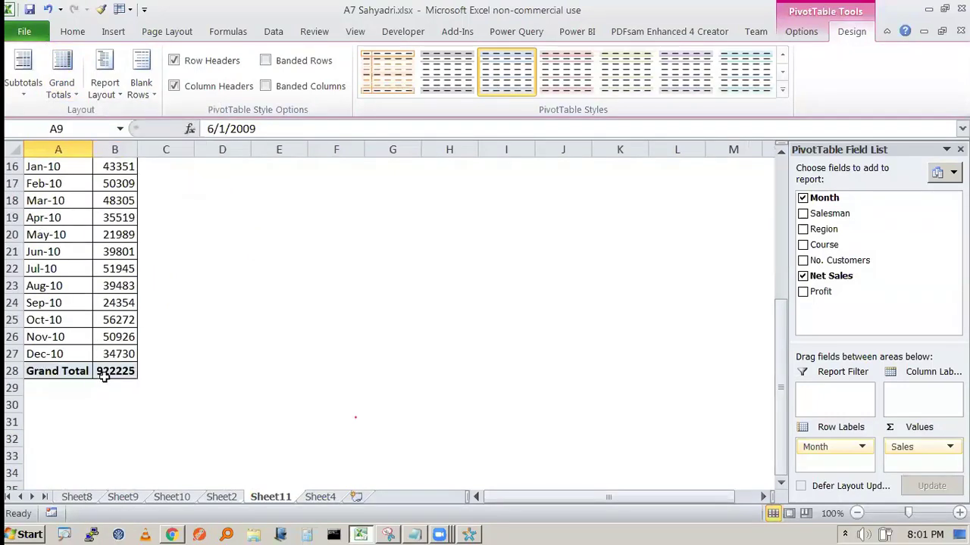
{"action": "left_click_drag", "start_coordinate": [93, 149], "coordinate": [256, 144]}
Switch the grand totals off again for rows and columns, and widen the Sales column.
{"action": "left_click", "coordinate": [64, 83]}
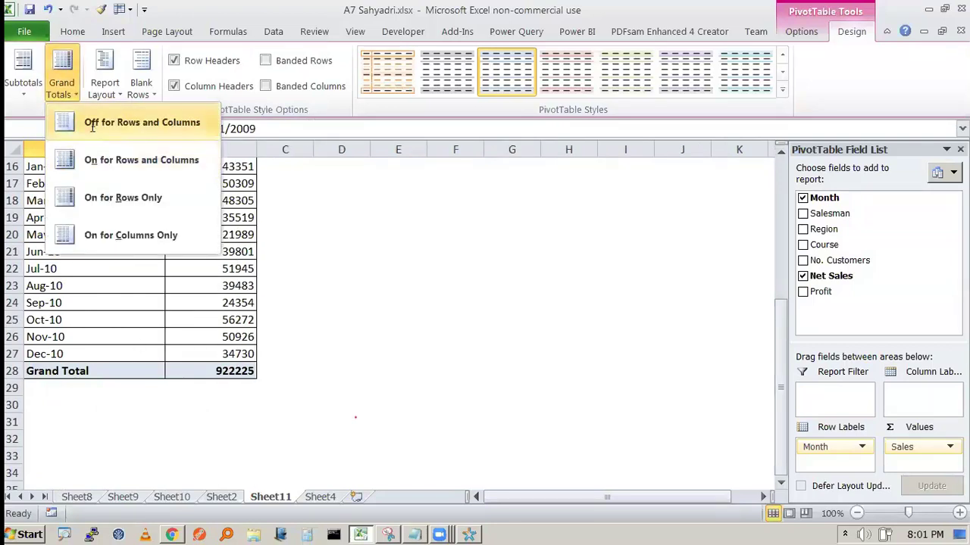
{"action": "left_click", "coordinate": [92, 128]}
{"action": "scroll", "coordinate": [123, 379], "scroll_direction": "up", "scroll_amount": 3}
{"action": "left_click_drag", "start_coordinate": [121, 164], "coordinate": [174, 147]}
Set the PivotTable's grand totals to show for rows only.
{"action": "left_click", "coordinate": [62, 83]}
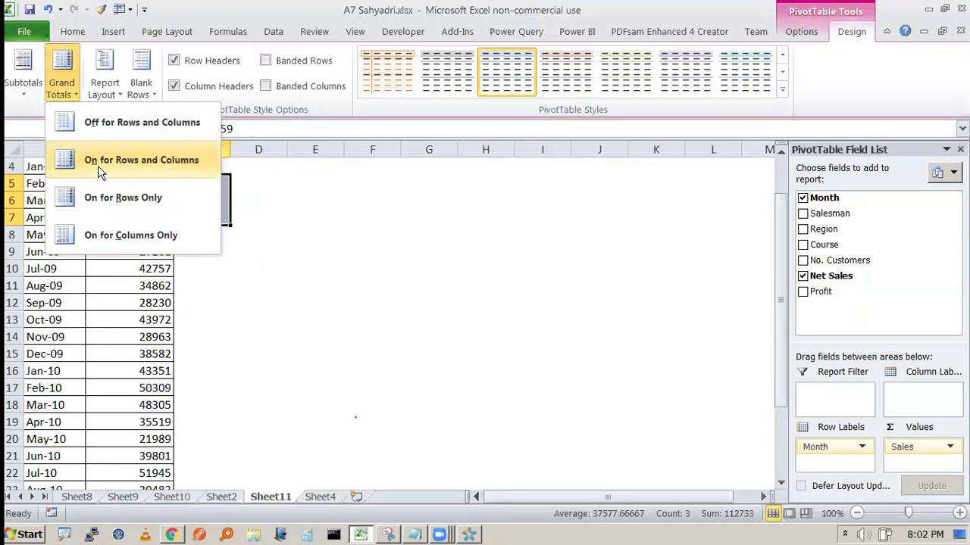
{"action": "left_click", "coordinate": [111, 198]}
{"action": "scroll", "coordinate": [117, 368], "scroll_direction": "down", "scroll_amount": 6}
{"action": "scroll", "coordinate": [117, 368], "scroll_direction": "up", "scroll_amount": 3}
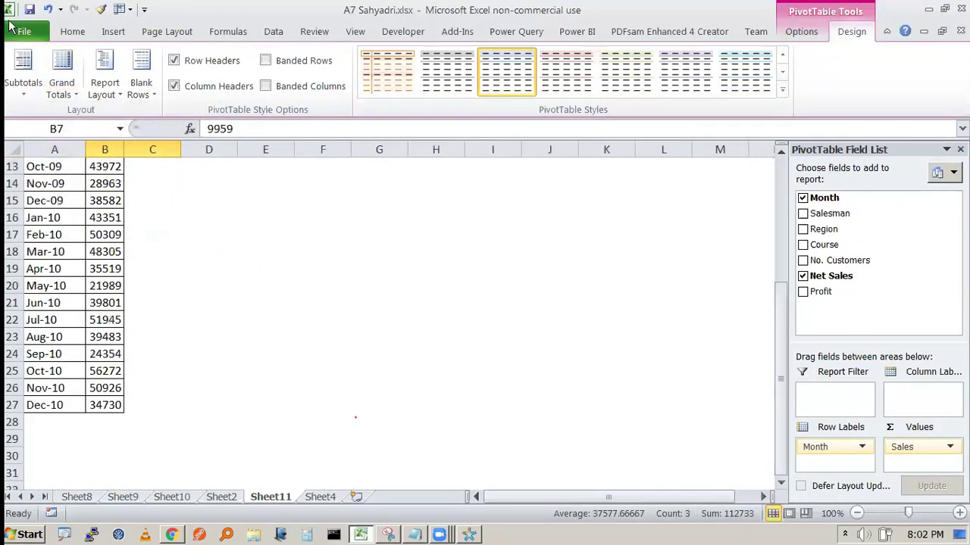
Set the PivotTable's grand totals to show for columns only, and widen columns A and B.
{"action": "left_click", "coordinate": [62, 83]}
{"action": "left_click", "coordinate": [100, 235]}
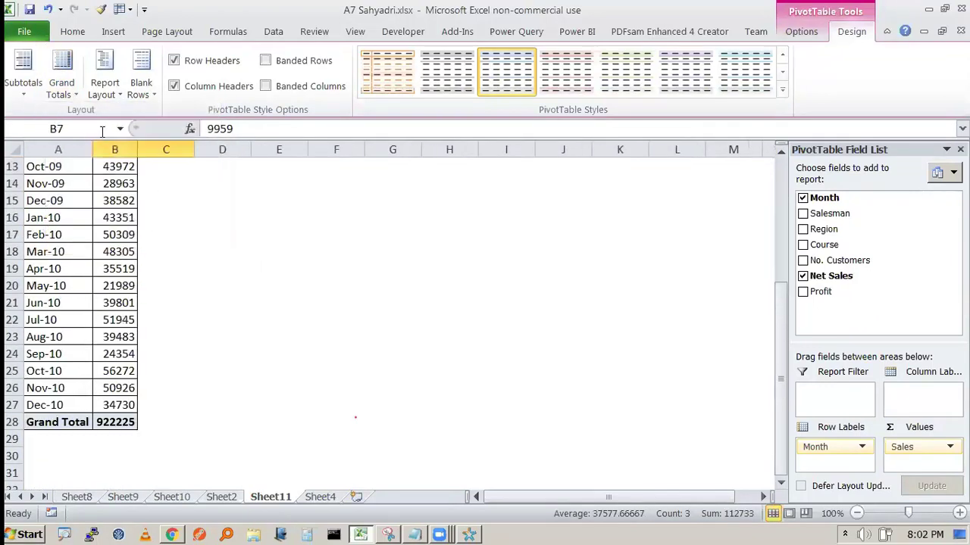
{"action": "left_click_drag", "start_coordinate": [94, 147], "coordinate": [265, 148]}
{"action": "left_click", "coordinate": [214, 265]}
{"action": "scroll", "coordinate": [162, 267], "scroll_direction": "up", "scroll_amount": 4}
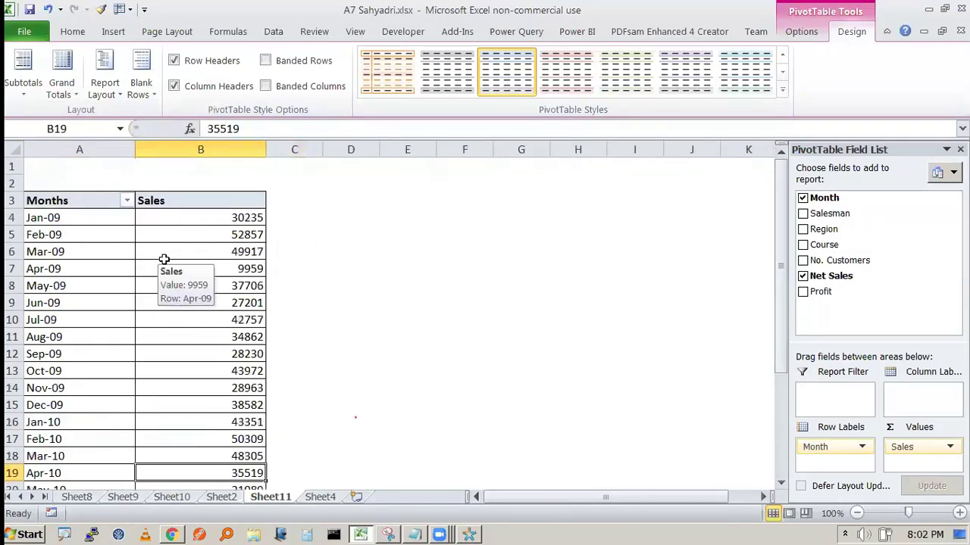
Look through the individual month entries of 2009 and 2010 in the Months column.
{"action": "left_click_drag", "start_coordinate": [72, 216], "coordinate": [97, 264]}
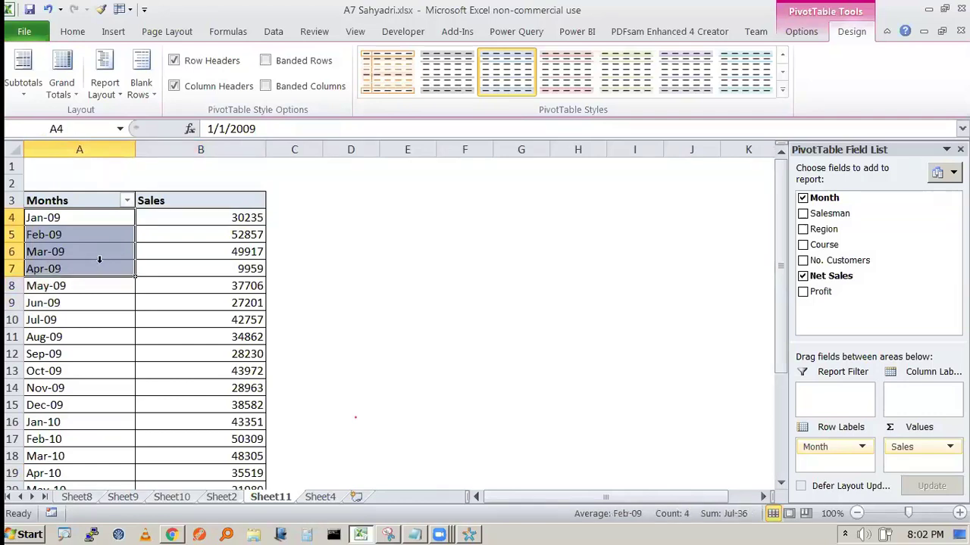
{"action": "left_click", "coordinate": [192, 328]}
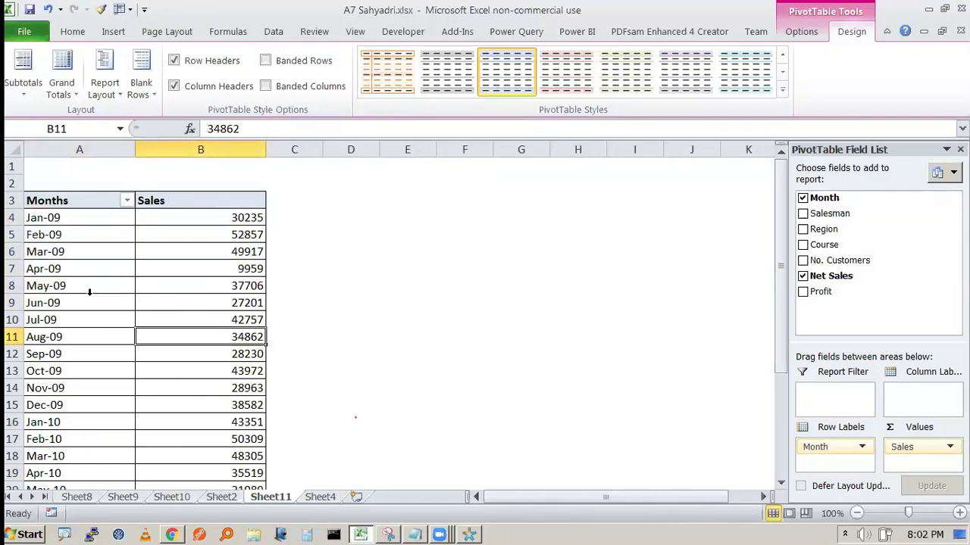
{"action": "left_click_drag", "start_coordinate": [59, 218], "coordinate": [76, 320]}
{"action": "left_click_drag", "start_coordinate": [69, 371], "coordinate": [69, 234]}
{"action": "scroll", "coordinate": [69, 328], "scroll_direction": "down", "scroll_amount": 4}
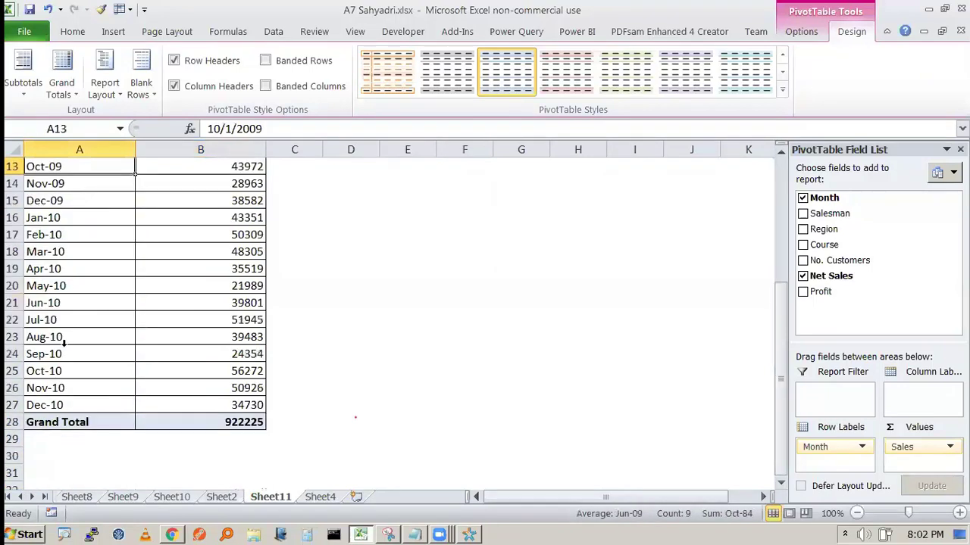
{"action": "scroll", "coordinate": [65, 341], "scroll_direction": "up", "scroll_amount": 4}
{"action": "left_click", "coordinate": [247, 319]}
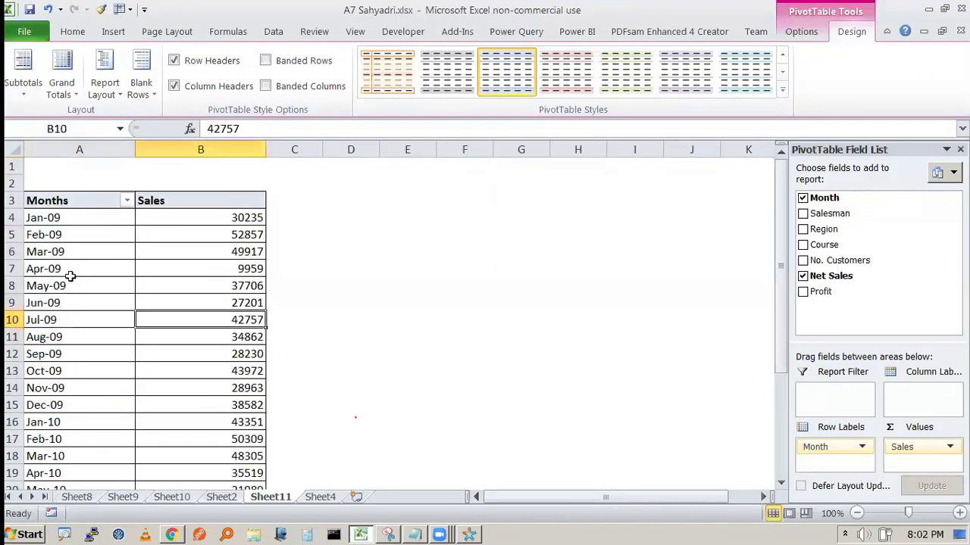
Group the PivotTable's month dates by Years only, with Months deselected.
{"action": "right_click", "coordinate": [29, 257]}
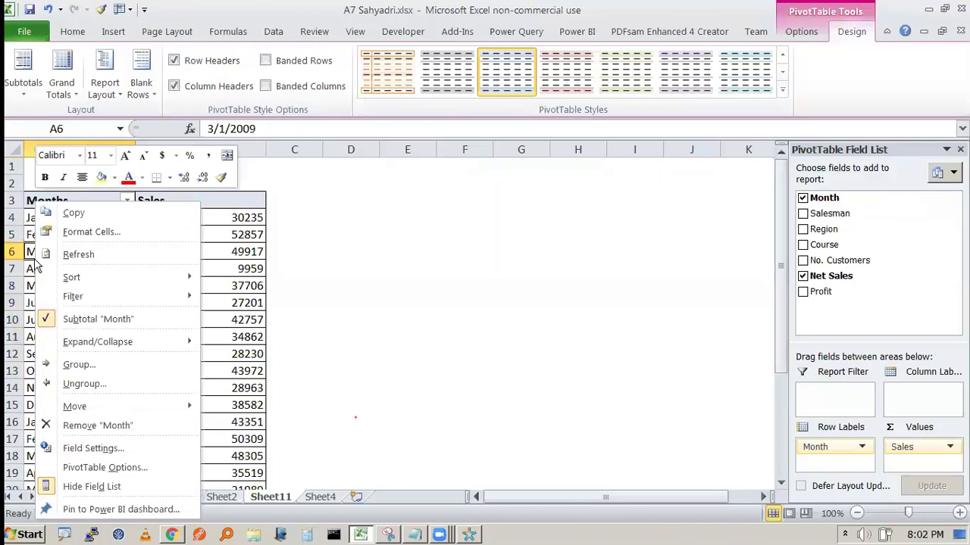
{"action": "left_click", "coordinate": [125, 364]}
{"action": "left_click_drag", "start_coordinate": [161, 235], "coordinate": [546, 172]}
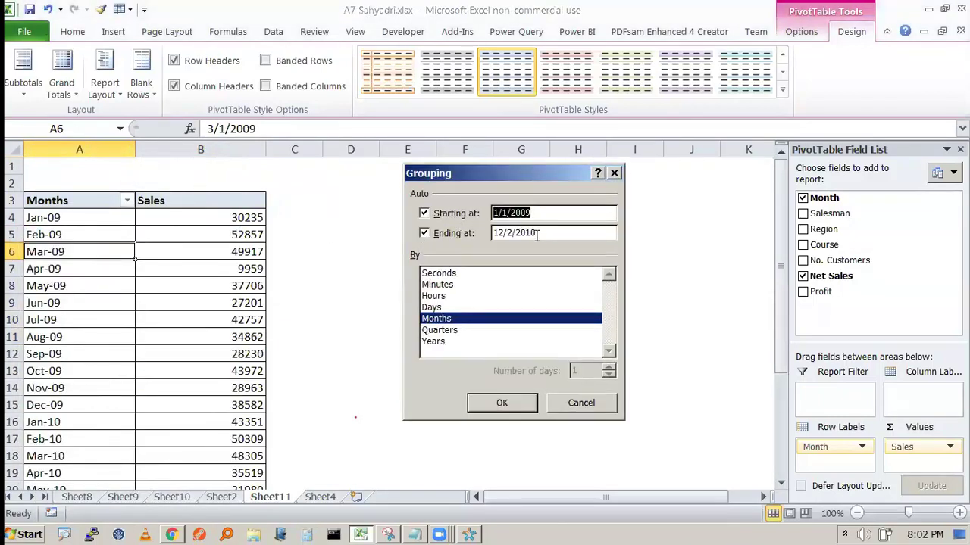
{"action": "left_click", "coordinate": [443, 319]}
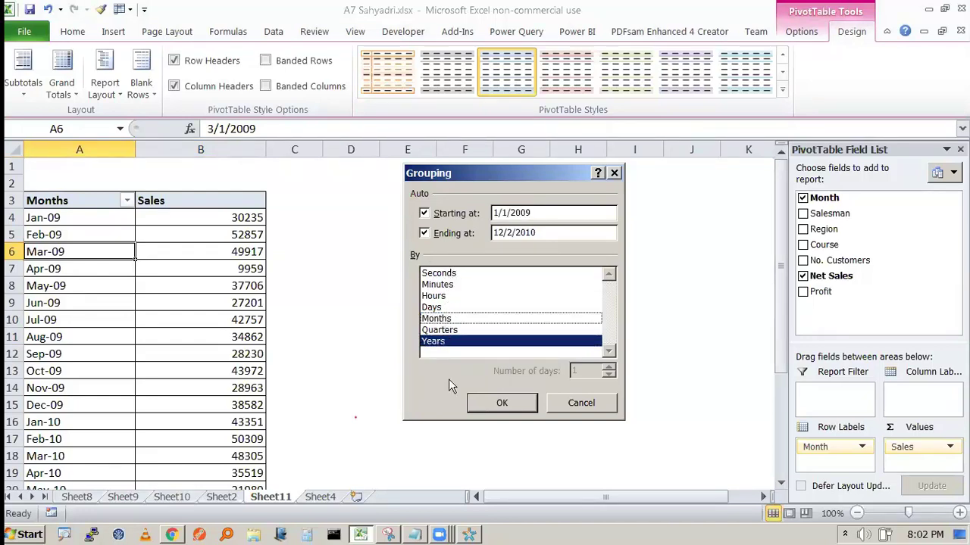
{"action": "key", "text": "Return"}
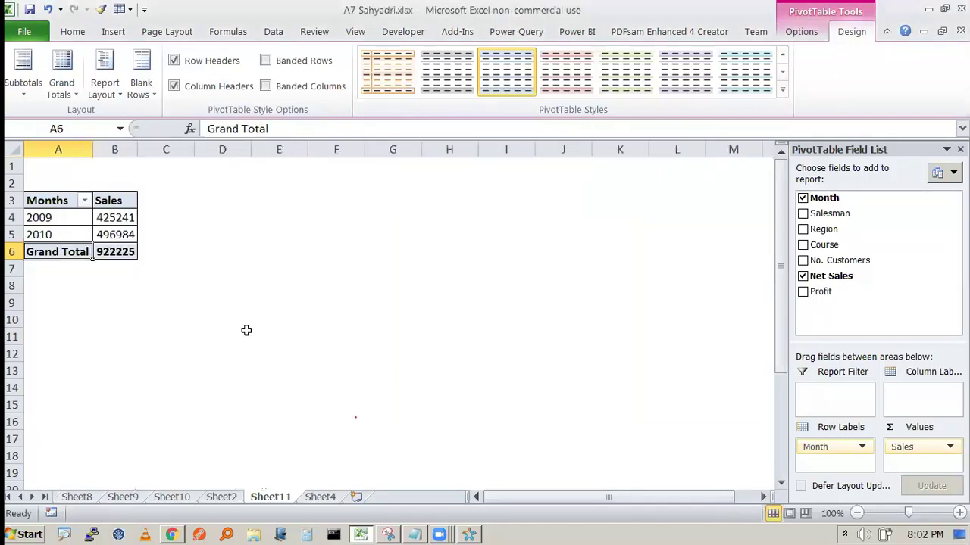
Examine the yearly rows for 2009 and 2010 and their sales totals.
{"action": "left_click", "coordinate": [202, 306]}
{"action": "left_click", "coordinate": [63, 220]}
{"action": "left_click", "coordinate": [114, 220]}
{"action": "left_click", "coordinate": [181, 235]}
{"action": "left_click", "coordinate": [195, 337]}
{"action": "left_click_drag", "start_coordinate": [61, 235], "coordinate": [76, 218]}
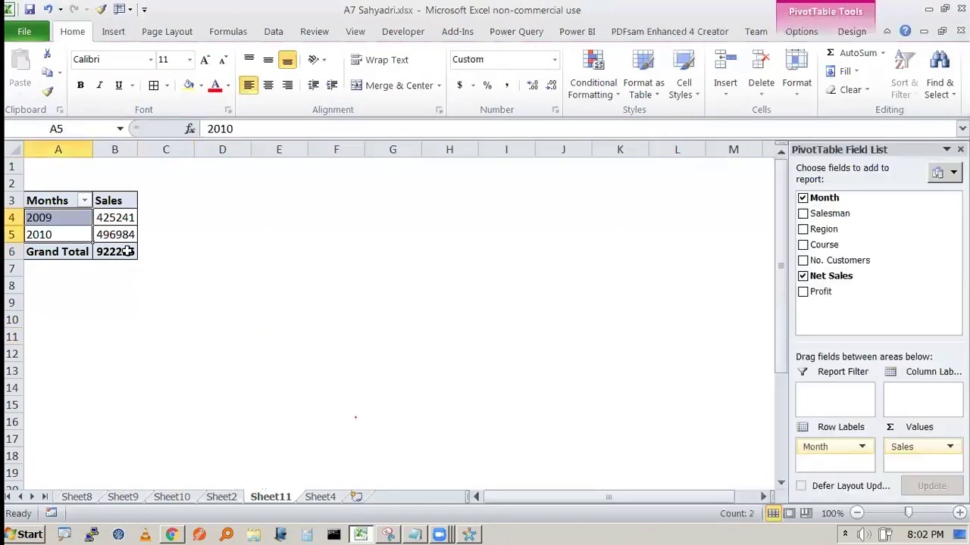
{"action": "left_click", "coordinate": [127, 235]}
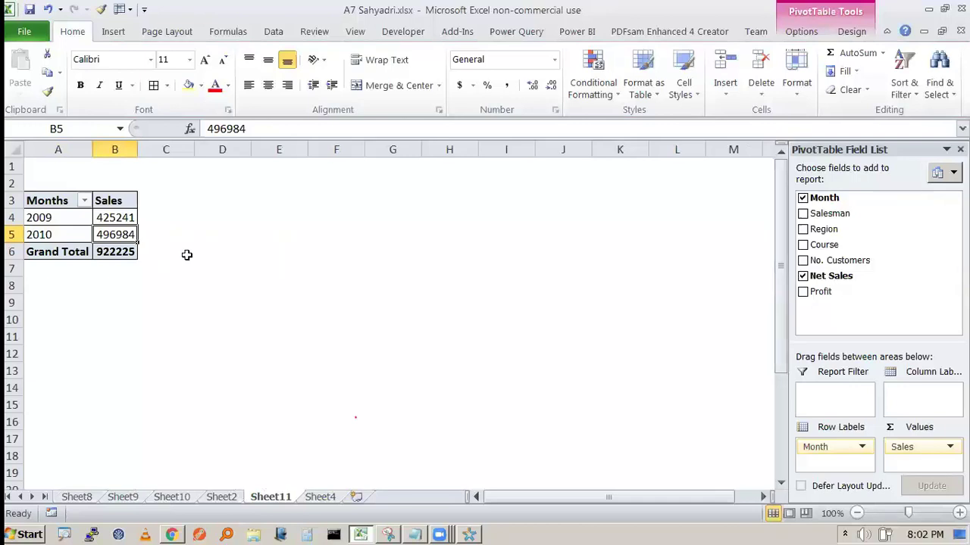
Ungroup the yearly rows to restore the individual months.
{"action": "left_click", "coordinate": [61, 222]}
{"action": "right_click", "coordinate": [60, 220]}
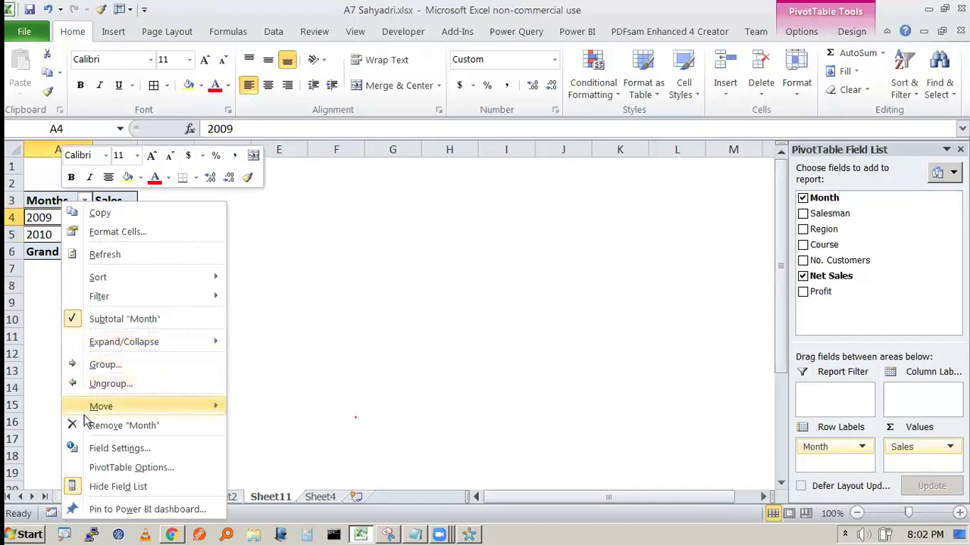
{"action": "left_click", "coordinate": [115, 384]}
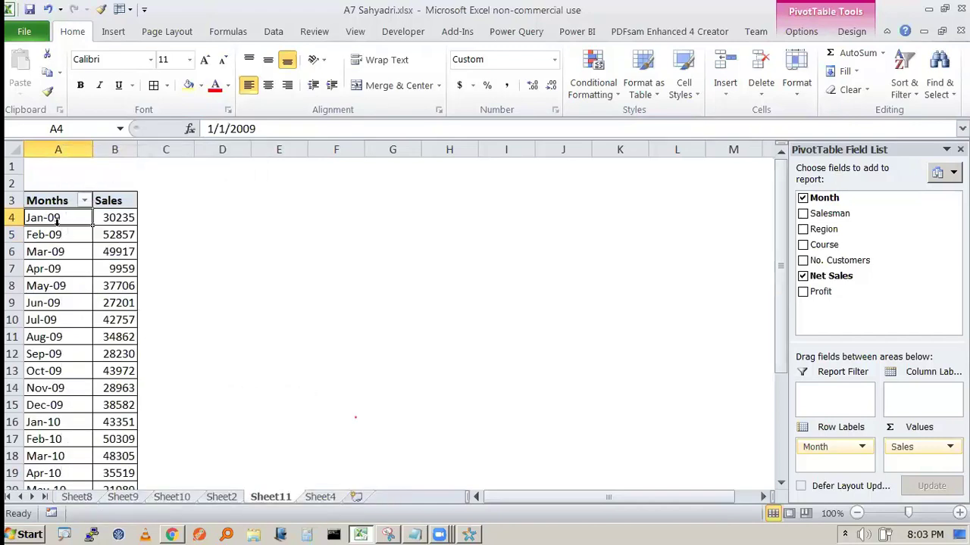
Group the PivotTable's month dates by Quarters only, with Months deselected.
{"action": "right_click", "coordinate": [58, 221]}
{"action": "left_click", "coordinate": [121, 363]}
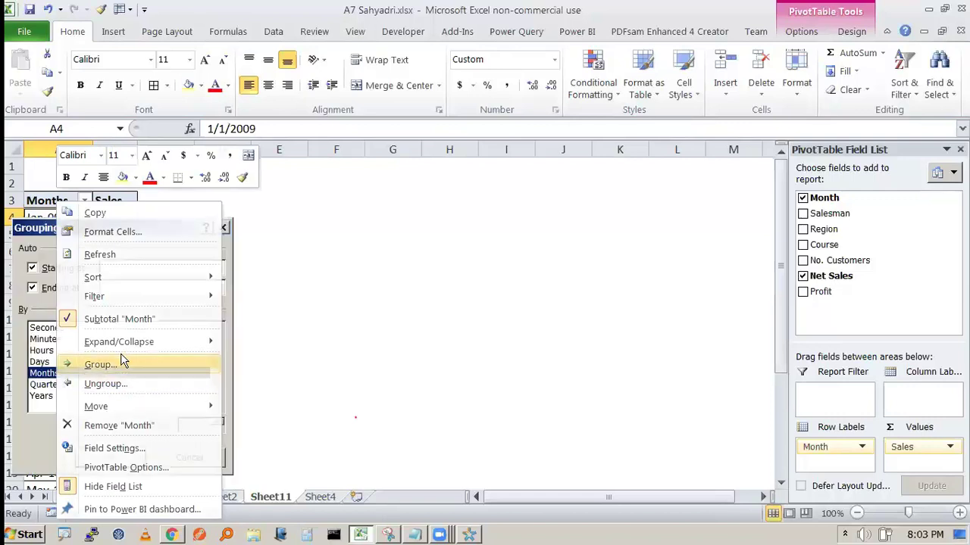
{"action": "left_click", "coordinate": [72, 387]}
{"action": "left_click", "coordinate": [75, 374]}
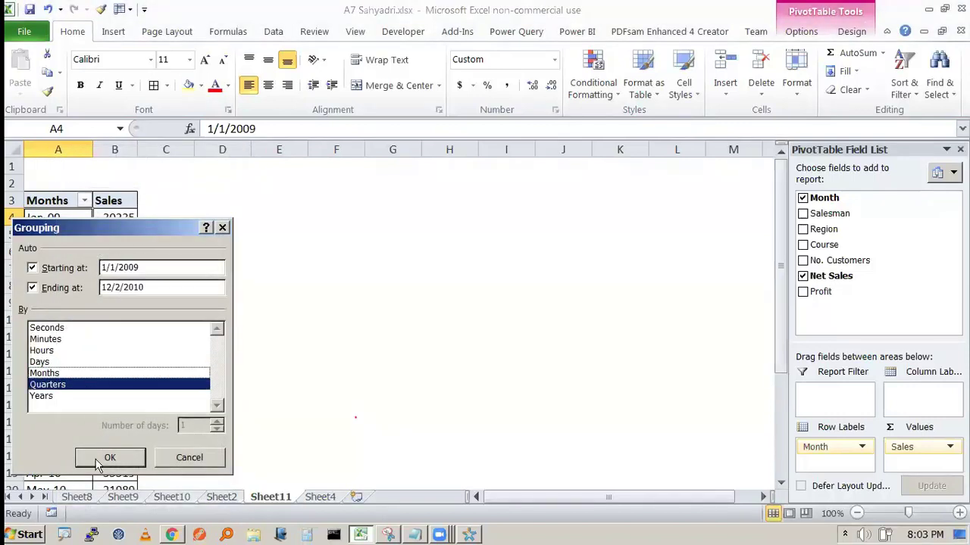
{"action": "left_click", "coordinate": [106, 458]}
{"action": "left_click", "coordinate": [227, 405]}
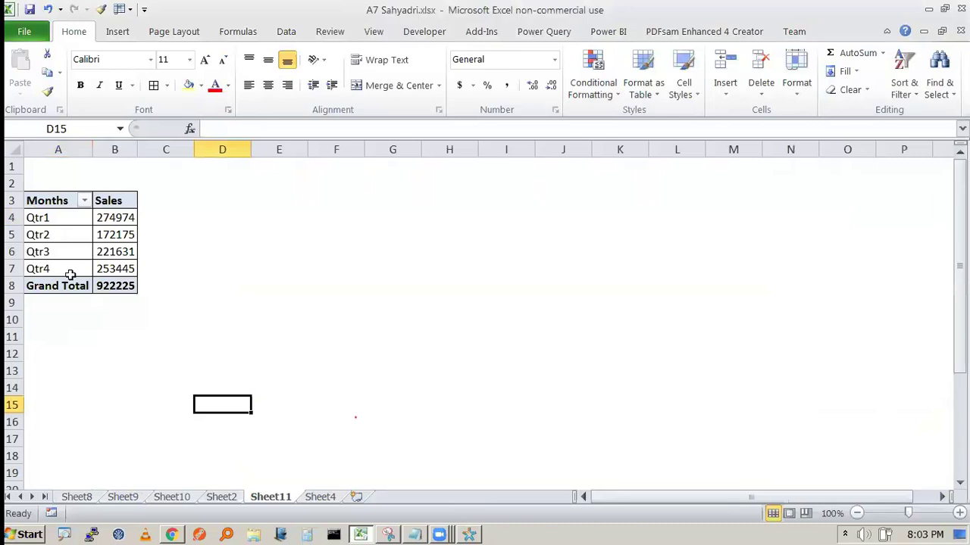
Check the Qtr1 to Qtr4 rows and ungroup the quarterly dates.
{"action": "left_click", "coordinate": [56, 219]}
{"action": "left_click", "coordinate": [56, 235]}
{"action": "left_click", "coordinate": [56, 251]}
{"action": "left_click", "coordinate": [61, 237]}
{"action": "left_click", "coordinate": [61, 271]}
{"action": "left_click", "coordinate": [60, 220]}
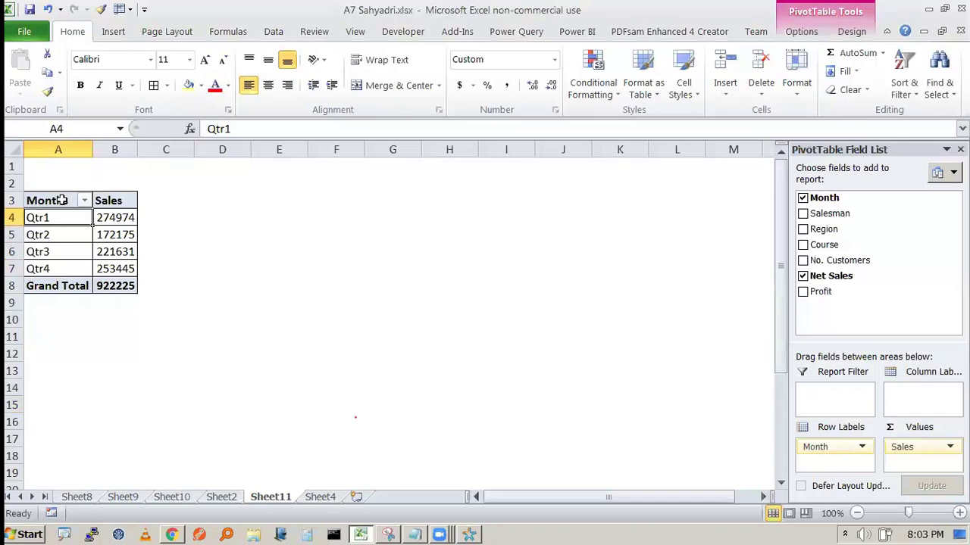
{"action": "right_click", "coordinate": [59, 217]}
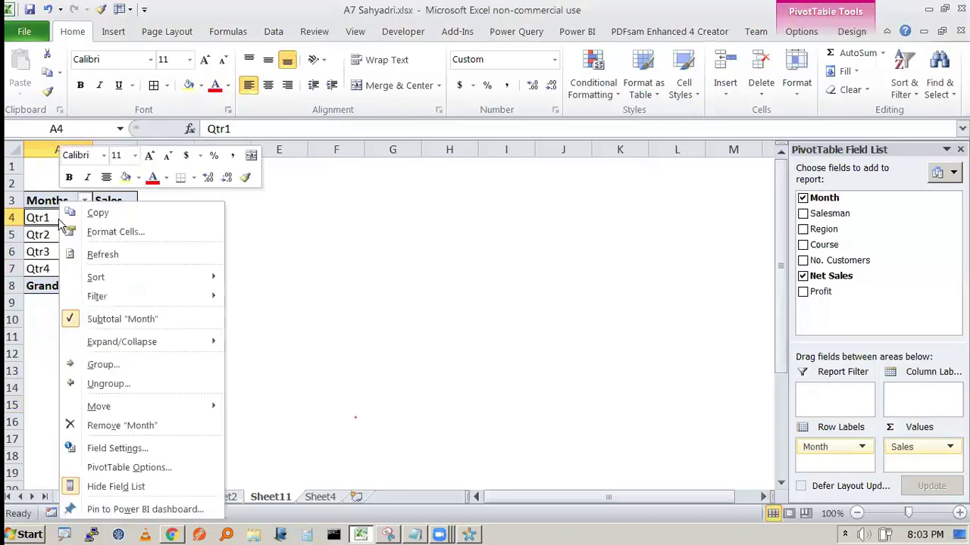
{"action": "left_click", "coordinate": [112, 384]}
Group the month dates by Quarters only, with the ending date set to 12/2/2009.
{"action": "right_click", "coordinate": [61, 218]}
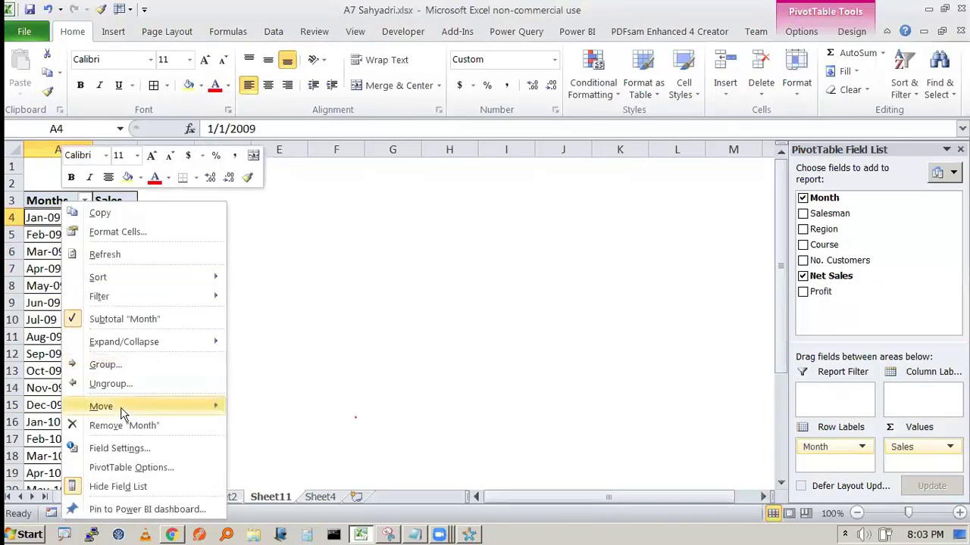
{"action": "left_click", "coordinate": [126, 371]}
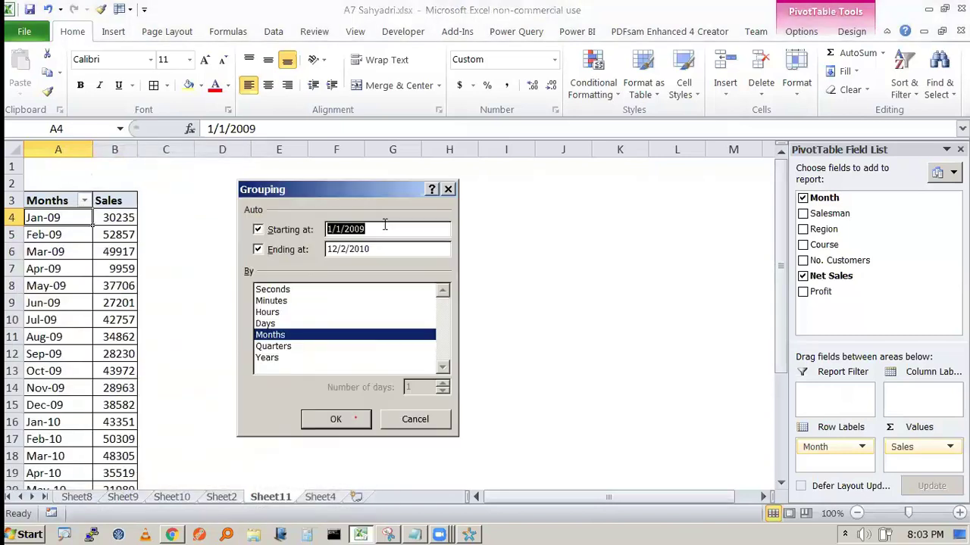
{"action": "left_click", "coordinate": [376, 248]}
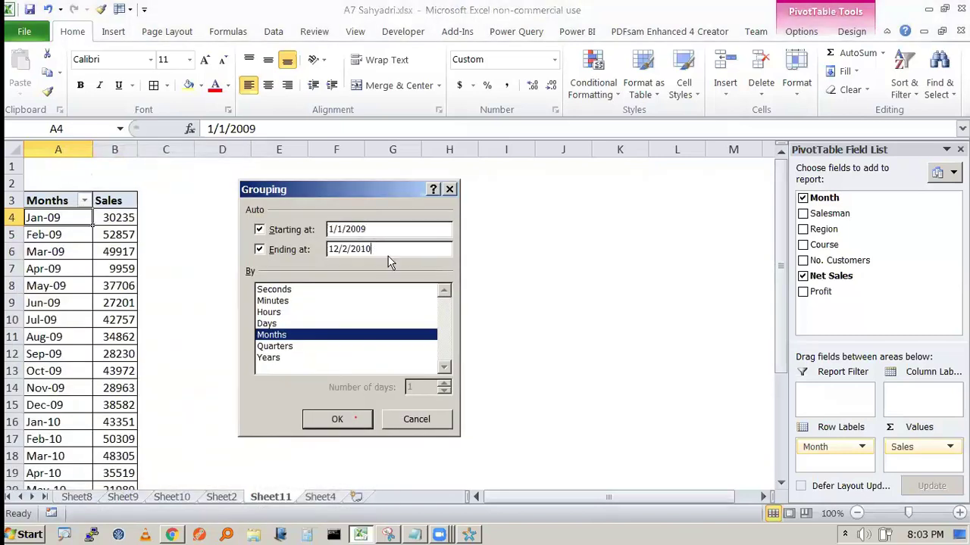
{"action": "key", "text": "BackSpace"}
{"action": "type", "text": "09"}
{"action": "left_click", "coordinate": [345, 347]}
{"action": "left_click", "coordinate": [344, 335]}
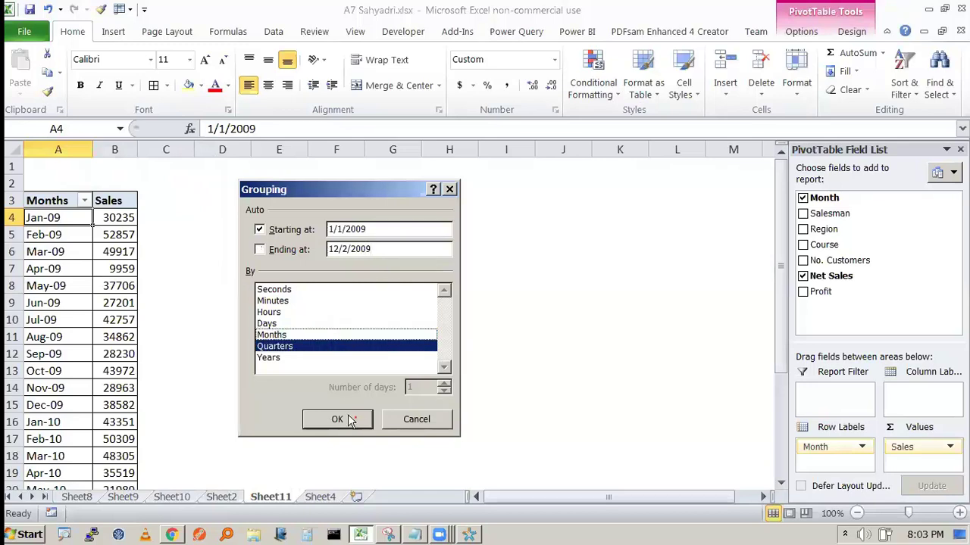
{"action": "left_click", "coordinate": [337, 418]}
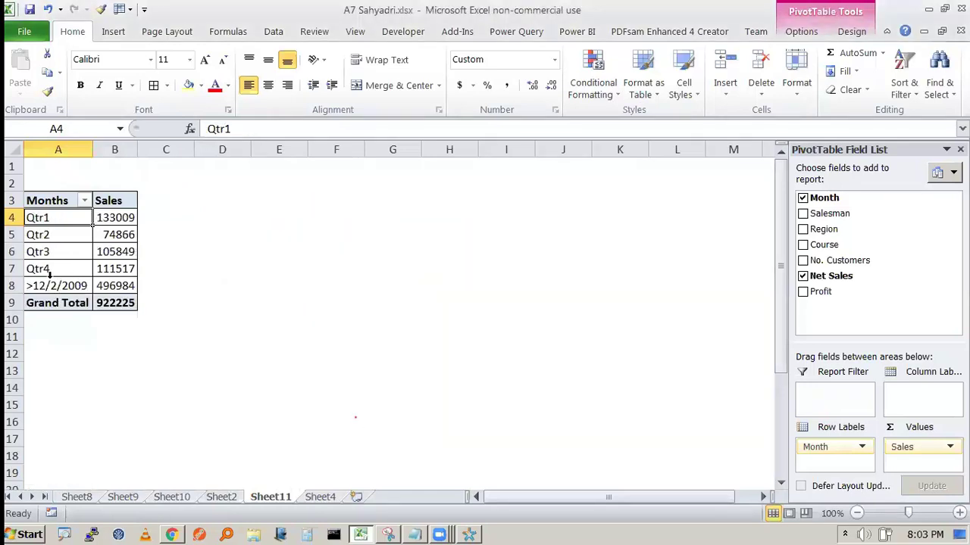
Try to group the Jan-10 to Dec-10 rows of the PivotTable into their own group.
{"action": "left_click", "coordinate": [51, 286]}
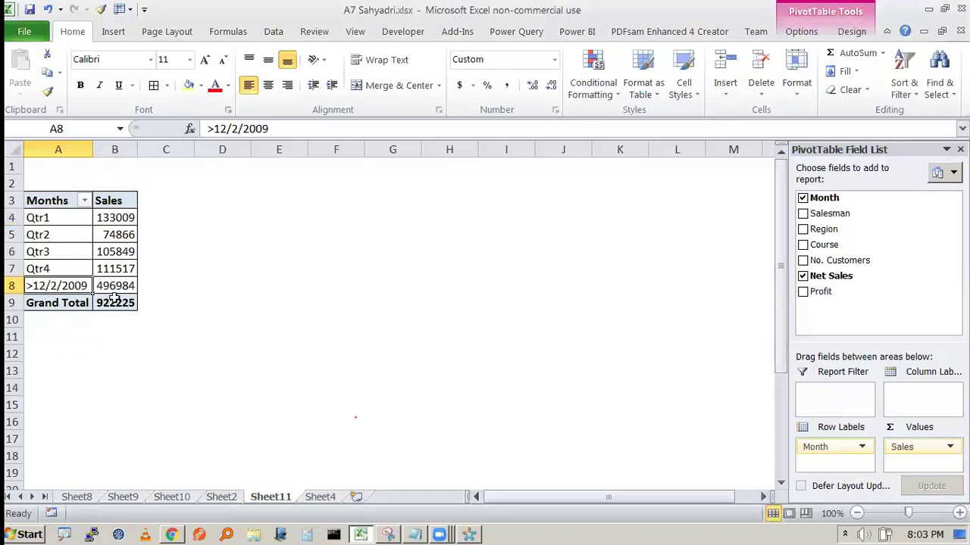
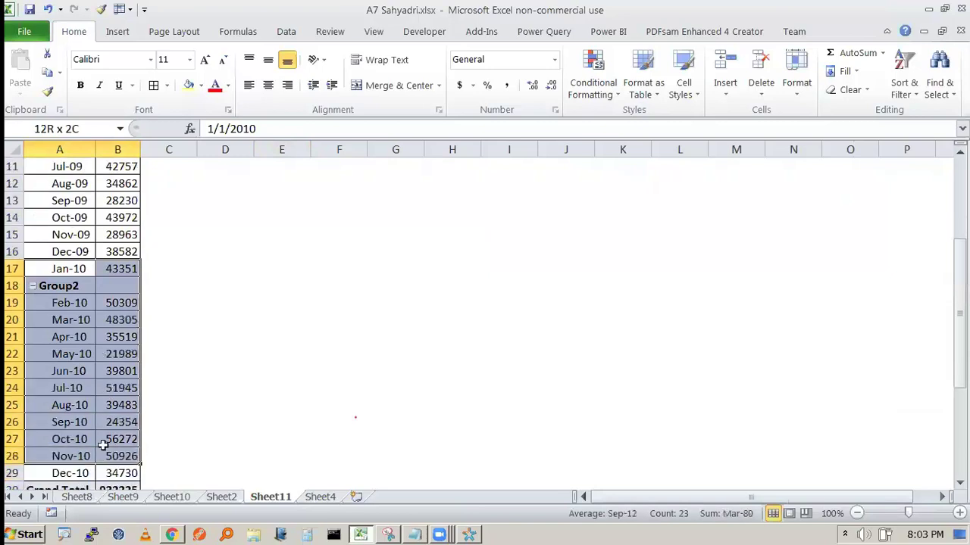
{"action": "right_click", "coordinate": [88, 347]}
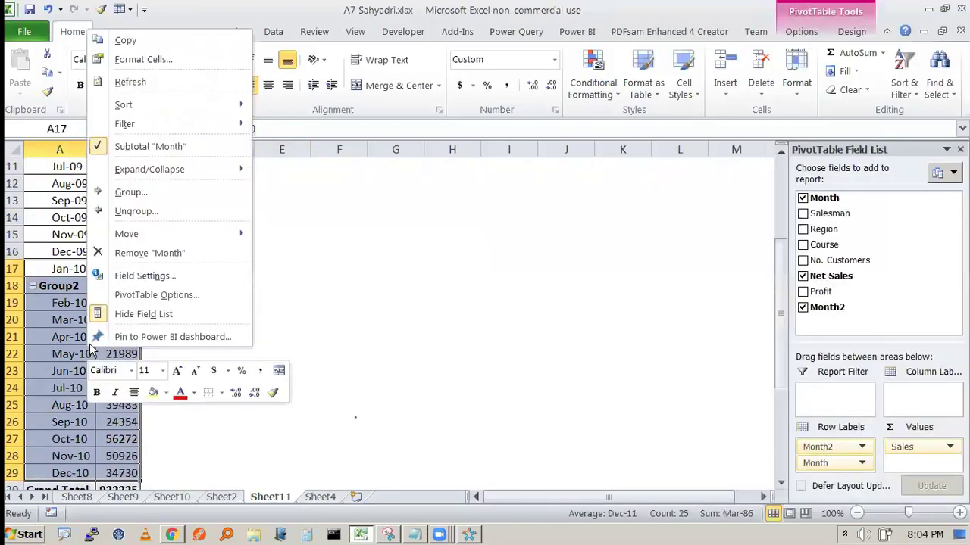
{"action": "left_click", "coordinate": [155, 191]}
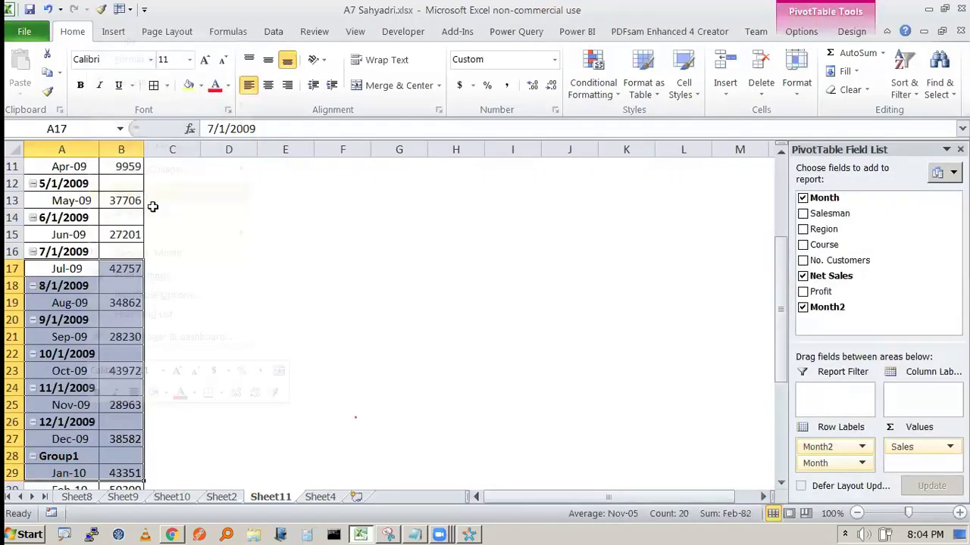
{"action": "right_click", "coordinate": [79, 277]}
{"action": "key", "text": "Escape"}
{"action": "scroll", "coordinate": [82, 285], "scroll_direction": "up", "scroll_amount": 3}
{"action": "scroll", "coordinate": [76, 310], "scroll_direction": "down", "scroll_amount": 4}
{"action": "right_click", "coordinate": [74, 337]}
{"action": "key", "text": "Escape"}
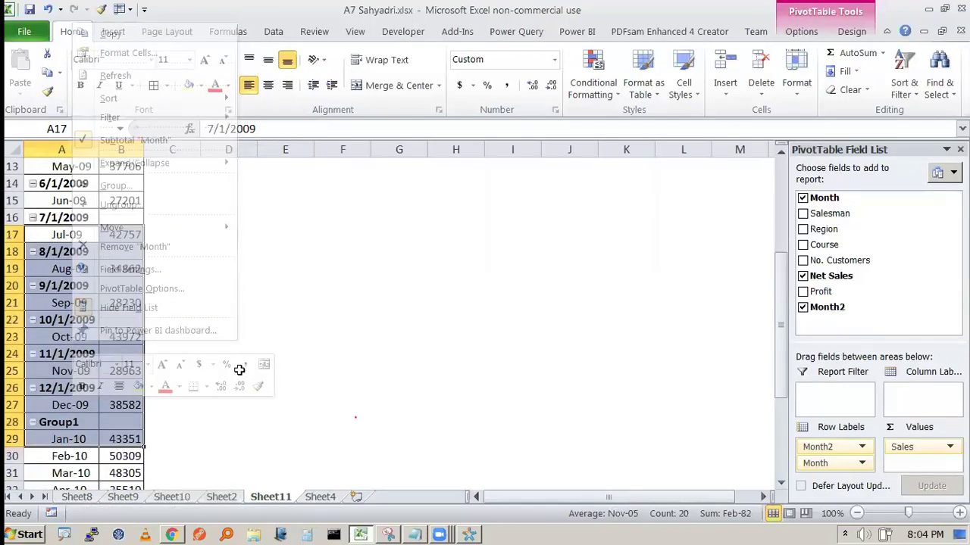
Undo the manual month groupings back to the plain list of months.
{"action": "left_click", "coordinate": [48, 9]}
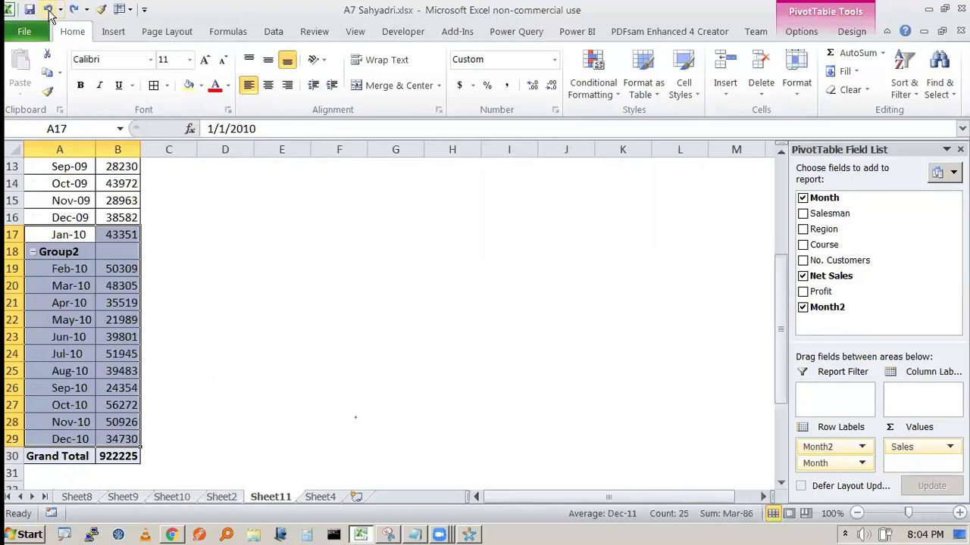
{"action": "left_click", "coordinate": [48, 10]}
{"action": "left_click", "coordinate": [48, 10]}
{"action": "left_click", "coordinate": [48, 10]}
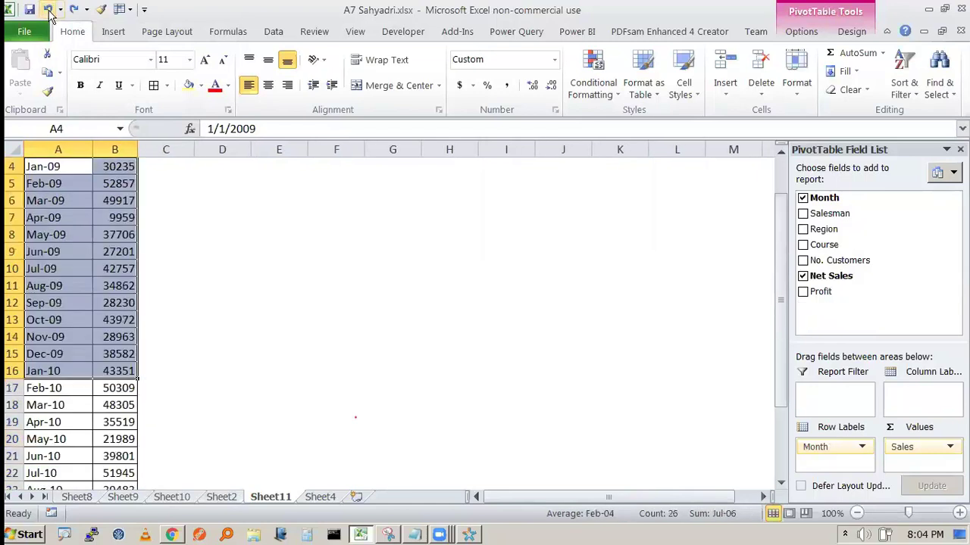
Try to group the PivotTable rows from Jan-09 through Jan-10.
{"action": "left_click", "coordinate": [225, 391]}
{"action": "scroll", "coordinate": [89, 286], "scroll_direction": "up", "scroll_amount": 1}
{"action": "left_click_drag", "start_coordinate": [38, 217], "coordinate": [123, 413]}
{"action": "right_click", "coordinate": [123, 419]}
{"action": "left_click", "coordinate": [187, 253]}
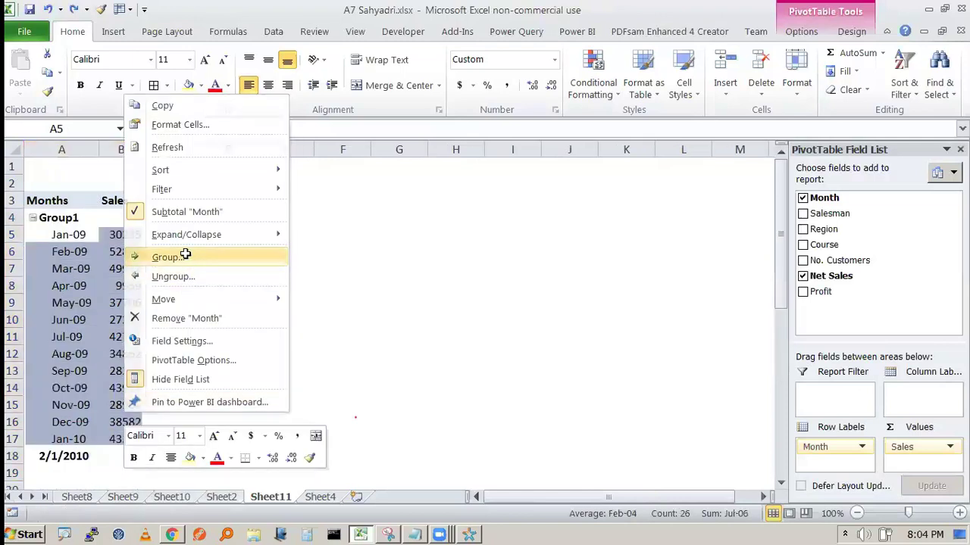
Undo the grouping of the Jan-09 to Jan-10 rows.
{"action": "scroll", "coordinate": [81, 311], "scroll_direction": "down", "scroll_amount": 2}
{"action": "left_click_drag", "start_coordinate": [81, 310], "coordinate": [83, 474]}
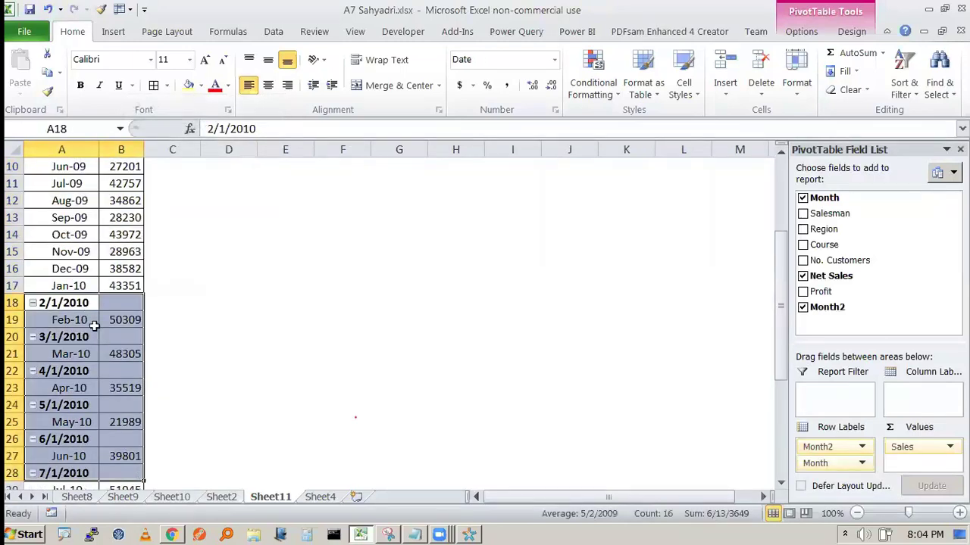
{"action": "left_click", "coordinate": [79, 280], "text": "ctrl"}
{"action": "key", "text": "ctrl+z"}
{"action": "left_click", "coordinate": [270, 296]}
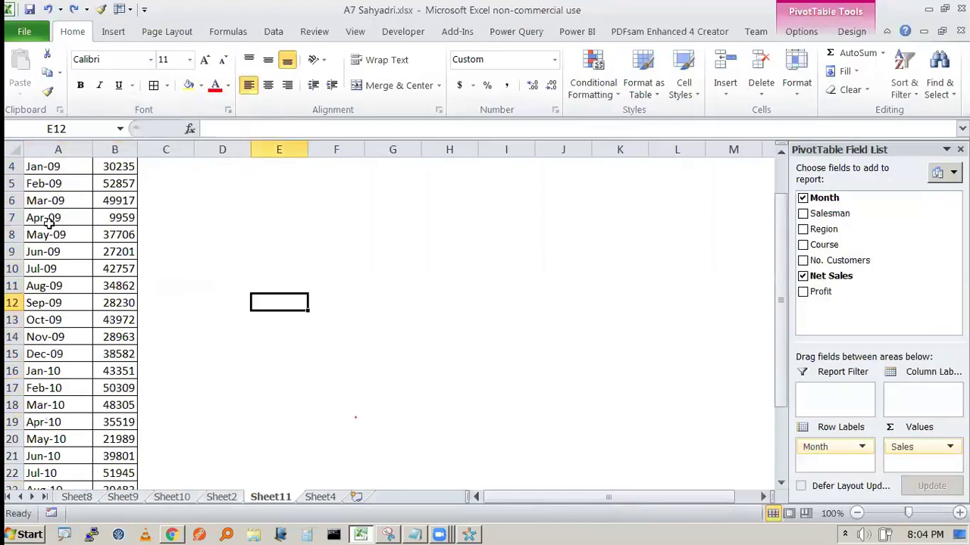
Try grouping the Jan-09 to Nov-09 rows and undo that grouping.
{"action": "scroll", "coordinate": [50, 217], "scroll_direction": "up", "scroll_amount": 1}
{"action": "left_click_drag", "start_coordinate": [52, 217], "coordinate": [126, 384]}
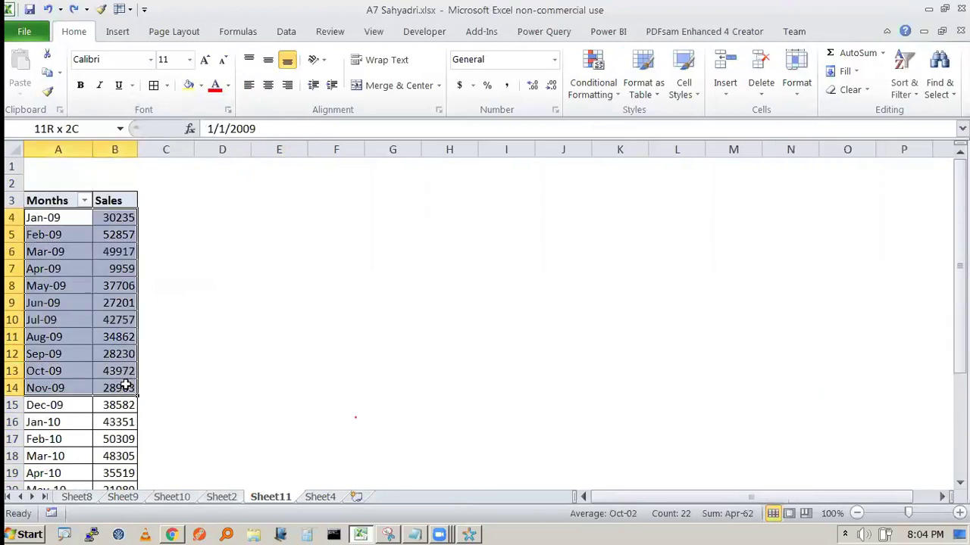
{"action": "right_click", "coordinate": [126, 383]}
{"action": "left_click", "coordinate": [179, 231]}
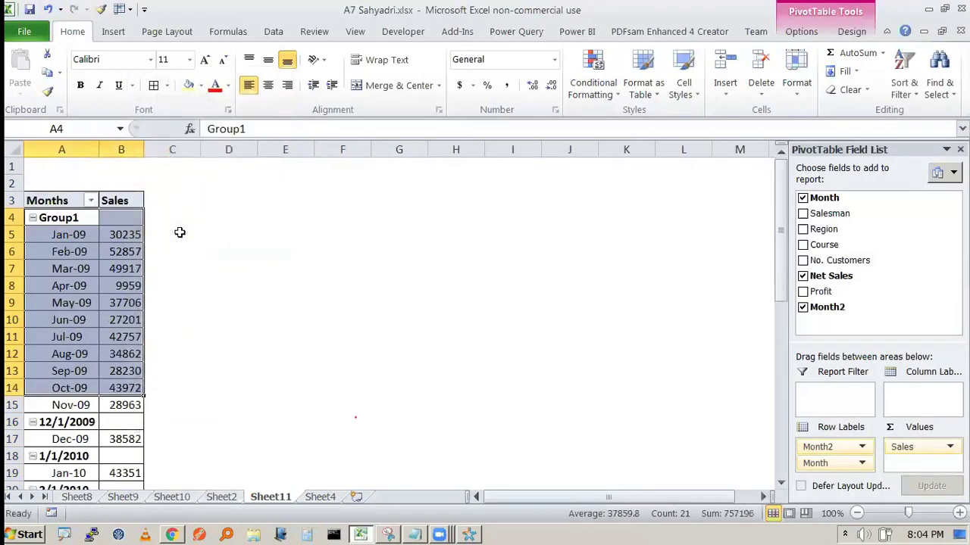
{"action": "key", "text": "ctrl+z"}
Group the Jan-09 to Dec-09 rows of the PivotTable as one manual group.
{"action": "left_click_drag", "start_coordinate": [72, 219], "coordinate": [106, 402]}
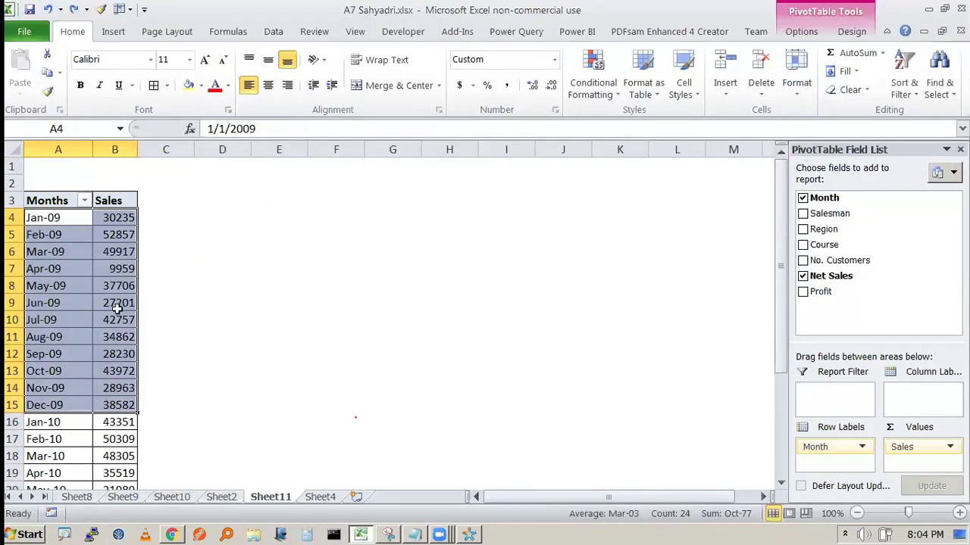
{"action": "right_click", "coordinate": [113, 341]}
{"action": "left_click", "coordinate": [156, 362]}
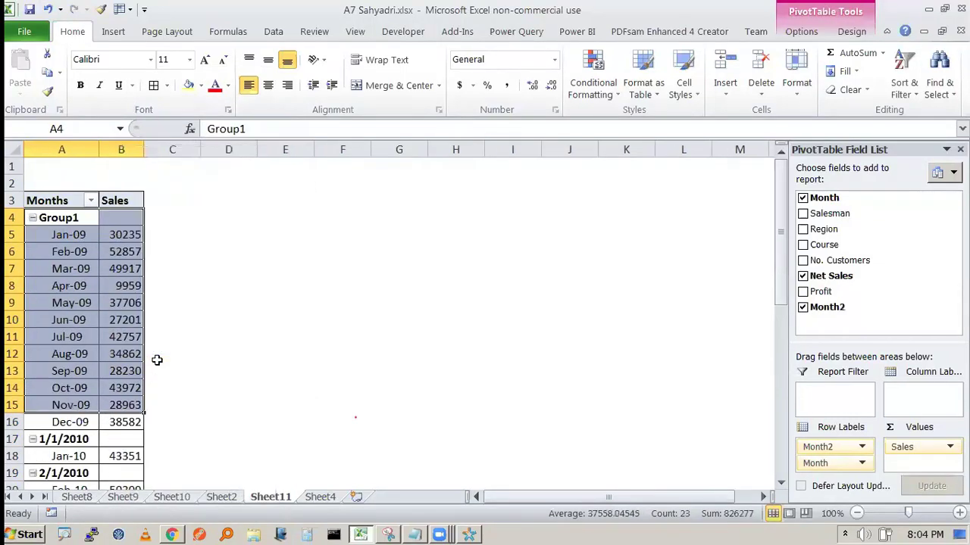
Group all remaining rows from 1/1/2010 through Dec-10 as a second manual group.
{"action": "scroll", "coordinate": [157, 360], "scroll_direction": "down", "scroll_amount": 3}
{"action": "left_click_drag", "start_coordinate": [65, 276], "coordinate": [122, 457]}
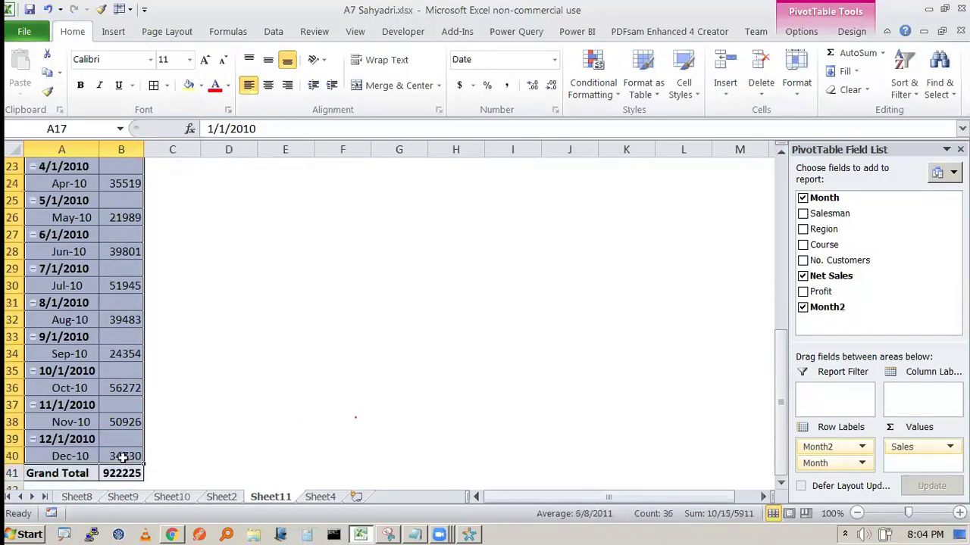
{"action": "right_click", "coordinate": [123, 458]}
{"action": "left_click", "coordinate": [144, 289]}
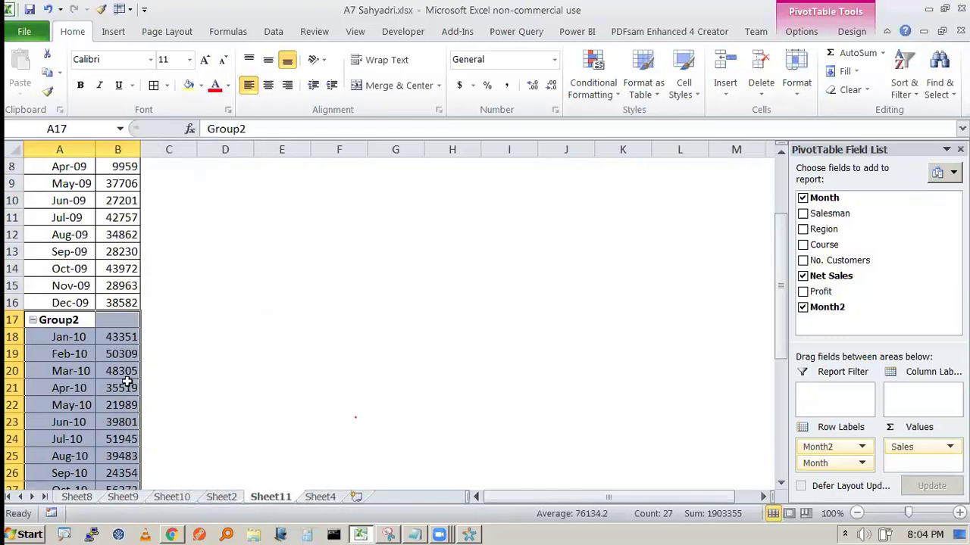
Collapse Group1 and Group2 and check their total sales.
{"action": "left_click", "coordinate": [195, 336]}
{"action": "scroll", "coordinate": [194, 334], "scroll_direction": "down", "scroll_amount": 1}
{"action": "scroll", "coordinate": [54, 190], "scroll_direction": "up", "scroll_amount": 3}
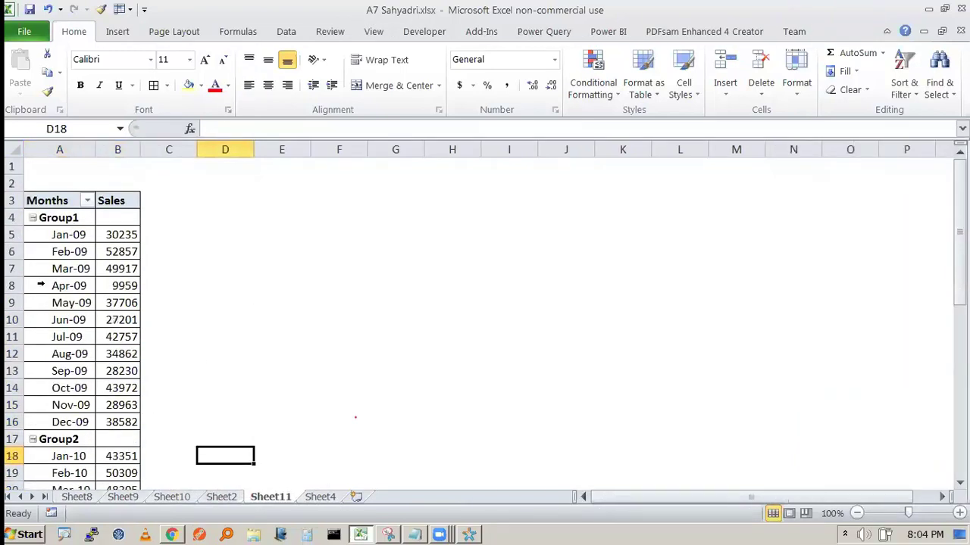
{"action": "left_click", "coordinate": [31, 218]}
{"action": "left_click", "coordinate": [33, 235]}
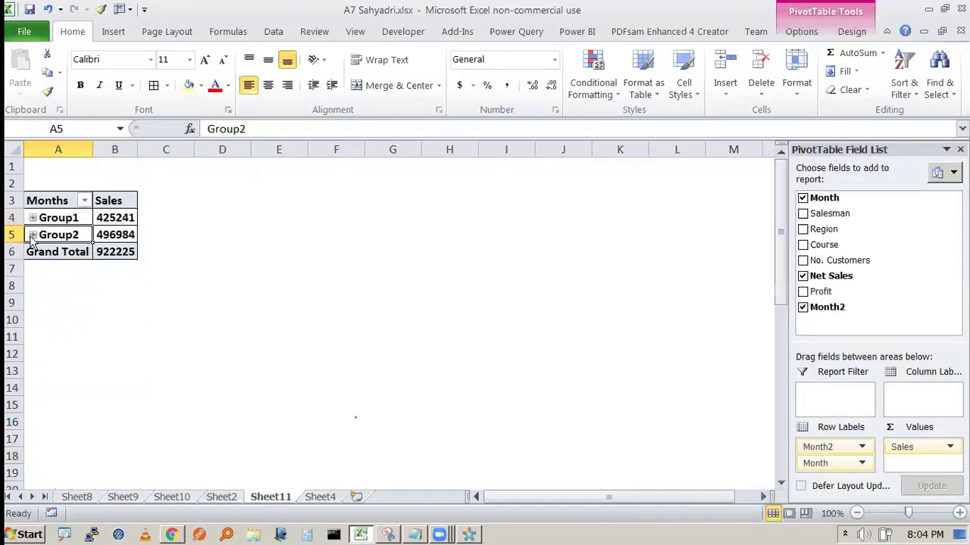
{"action": "left_click", "coordinate": [87, 218]}
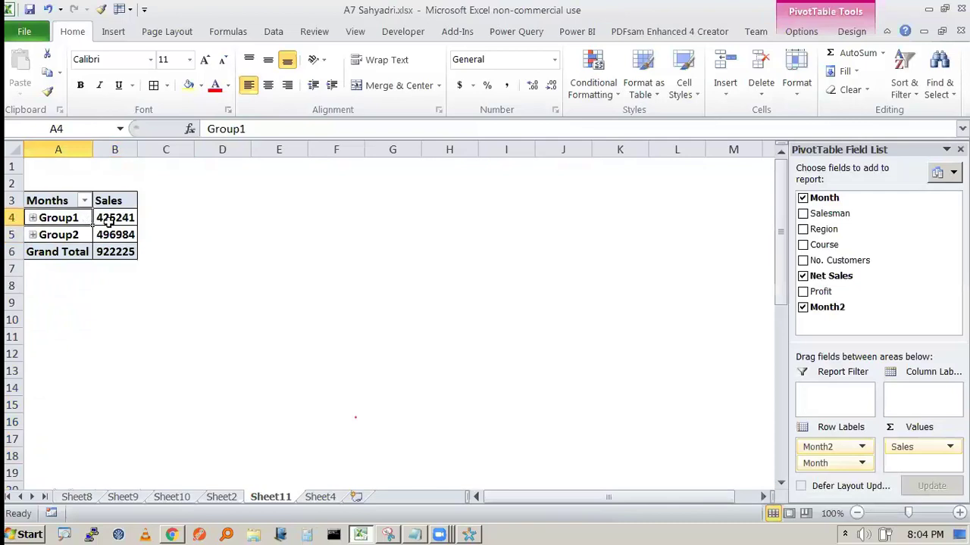
{"action": "left_click", "coordinate": [108, 220]}
Expand Group1 and Group2 again to show their individual months.
{"action": "left_click", "coordinate": [33, 219]}
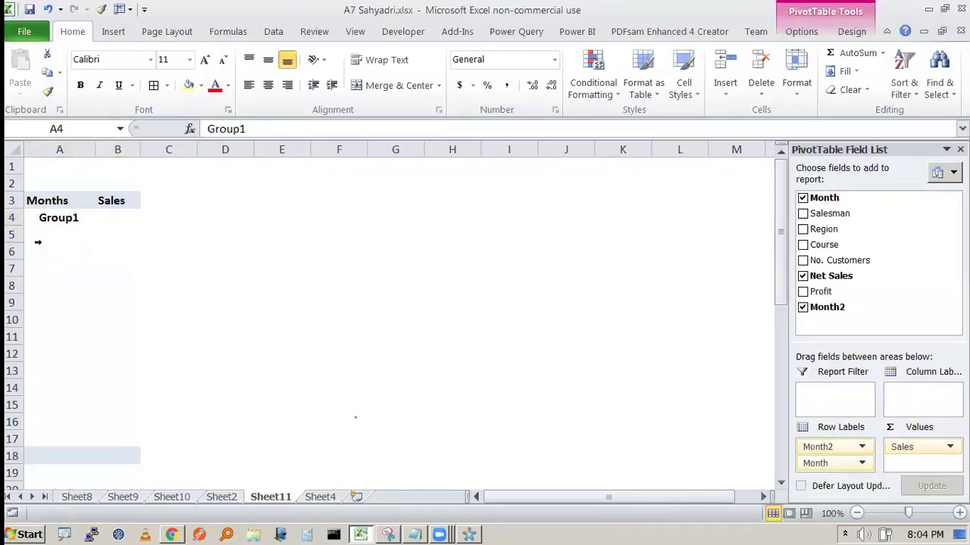
{"action": "left_click", "coordinate": [33, 439]}
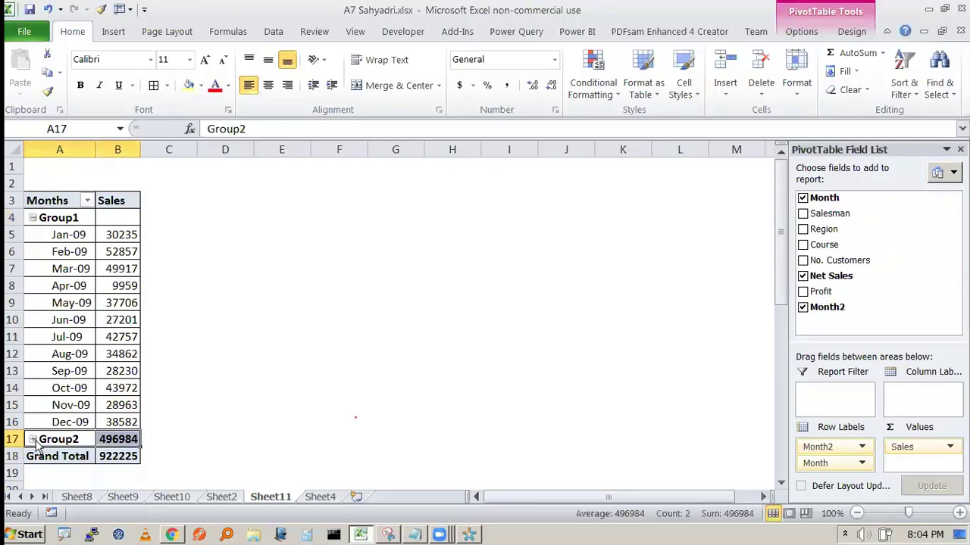
{"action": "scroll", "coordinate": [45, 432], "scroll_direction": "down", "scroll_amount": 3}
{"action": "scroll", "coordinate": [52, 413], "scroll_direction": "up", "scroll_amount": 3}
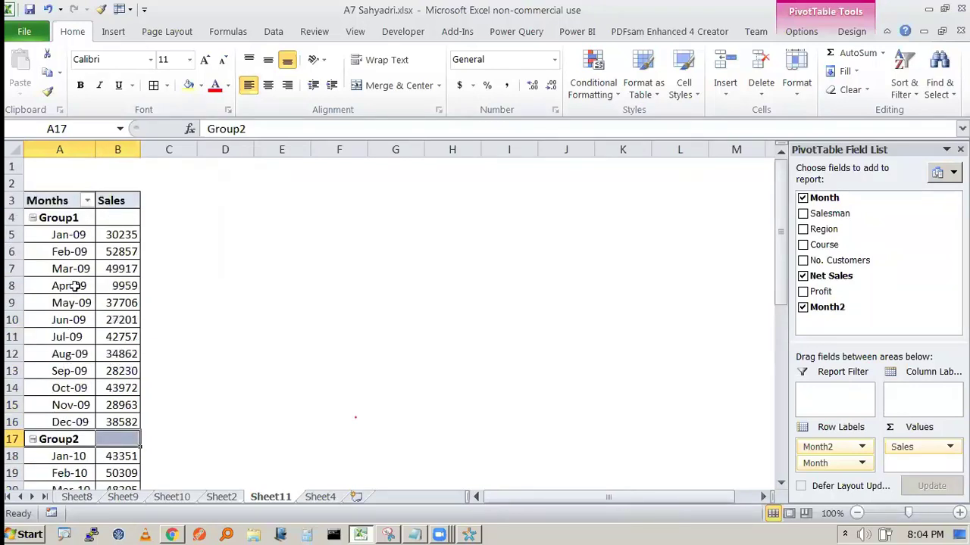
Show all PivotTable subtotals at the top of each group.
{"action": "left_click", "coordinate": [78, 241]}
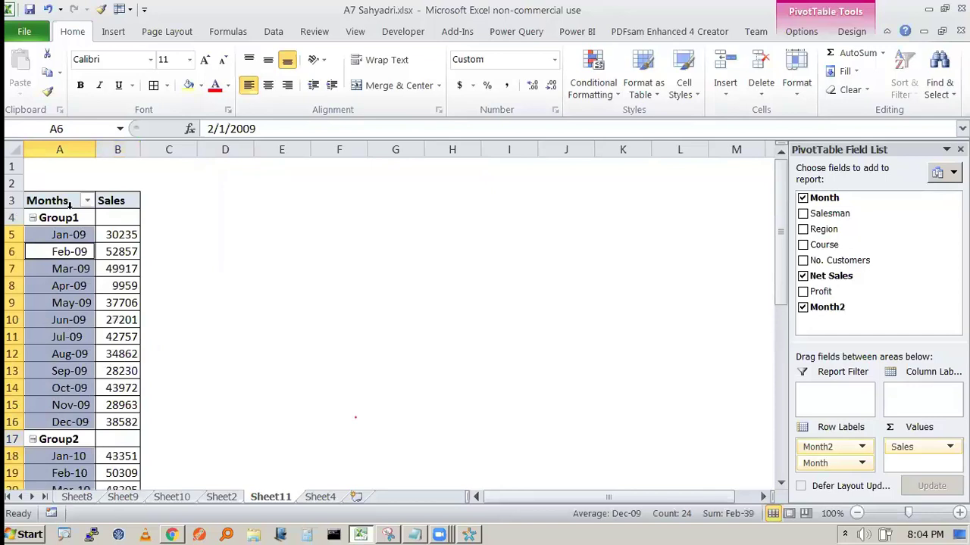
{"action": "left_click", "coordinate": [848, 30]}
{"action": "left_click", "coordinate": [22, 76]}
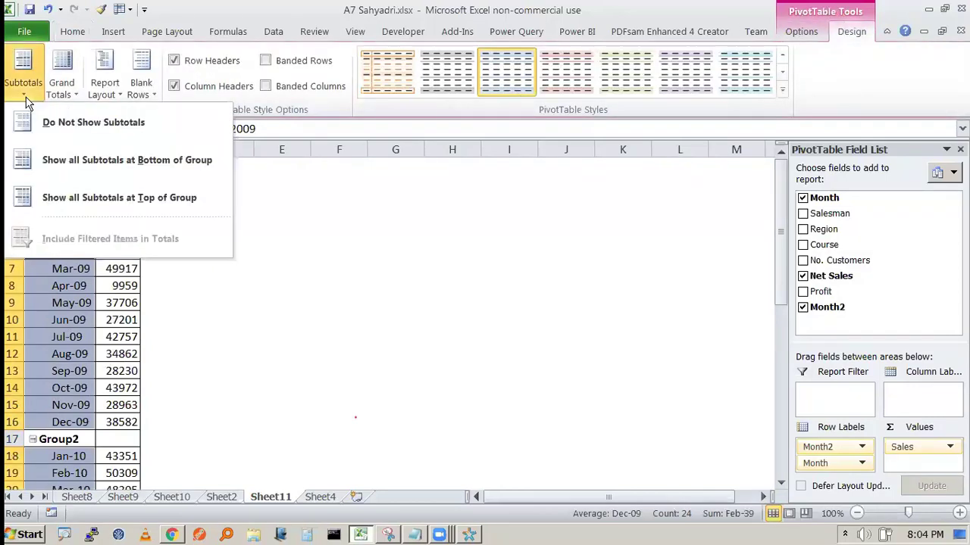
{"action": "left_click", "coordinate": [75, 198]}
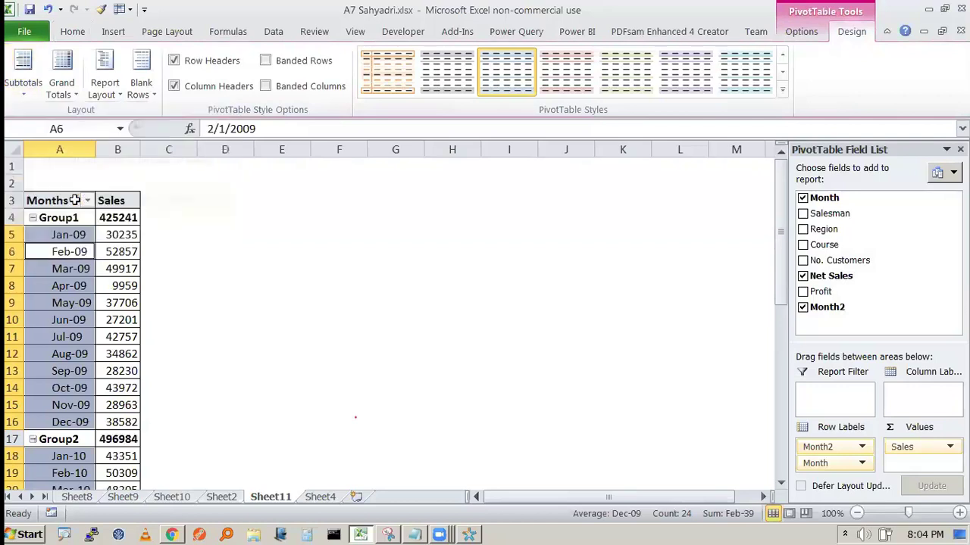
Show all PivotTable subtotals at the bottom of each group.
{"action": "left_click", "coordinate": [23, 84]}
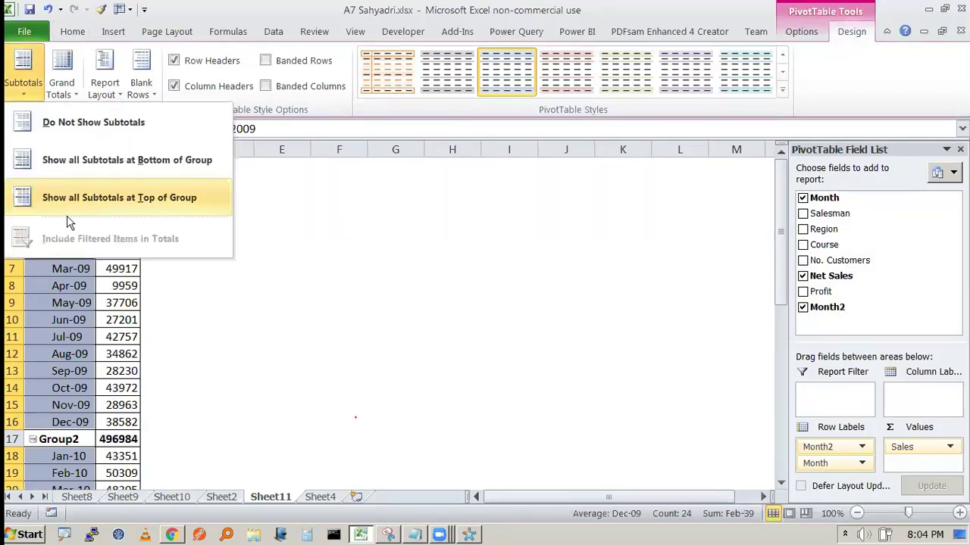
{"action": "left_click", "coordinate": [150, 162]}
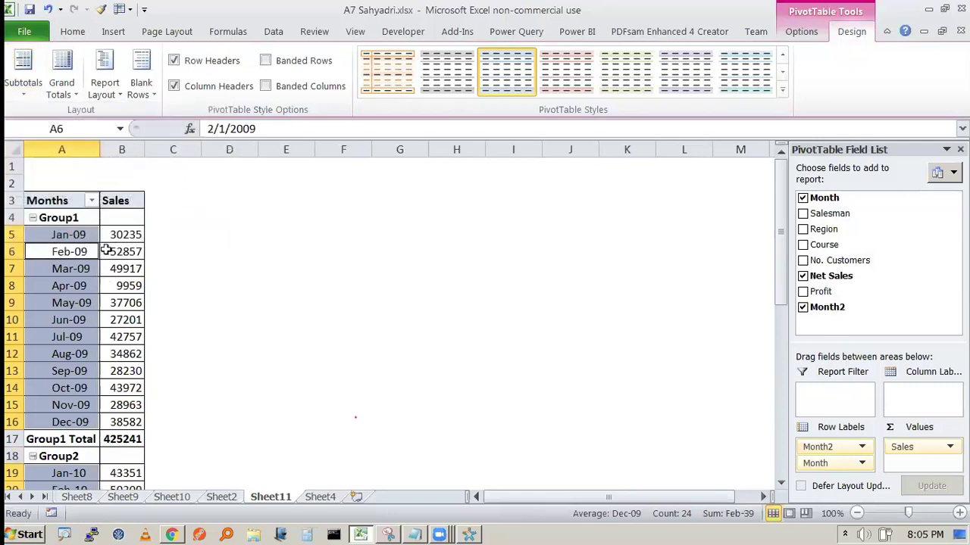
Examine the Group1 Total, Group2 Total and Grand Total rows of the PivotTable.
{"action": "left_click", "coordinate": [193, 420]}
{"action": "left_click", "coordinate": [106, 440]}
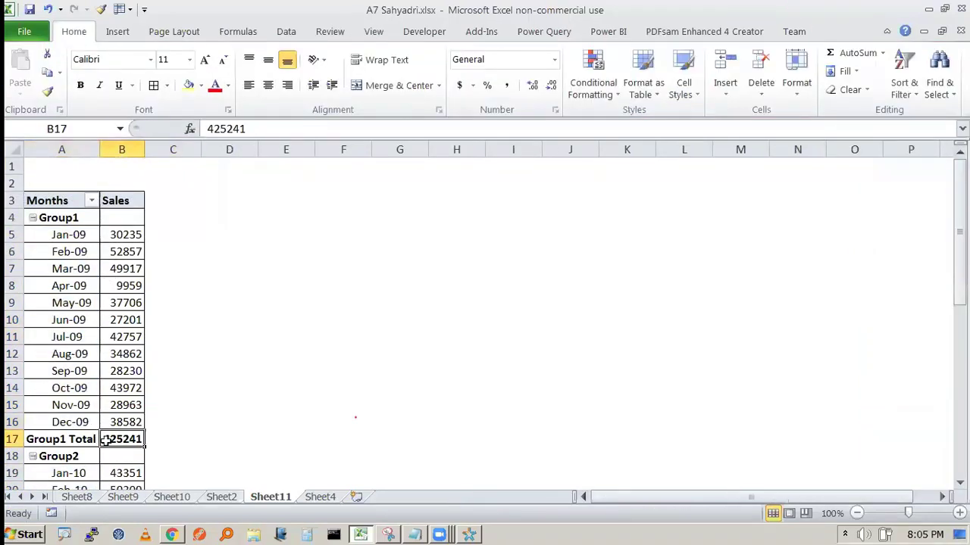
{"action": "left_click", "coordinate": [68, 438]}
{"action": "scroll", "coordinate": [68, 438], "scroll_direction": "down", "scroll_amount": 6}
{"action": "left_click", "coordinate": [139, 371]}
{"action": "left_click", "coordinate": [139, 371]}
{"action": "left_click", "coordinate": [68, 388]}
{"action": "left_click", "coordinate": [122, 388]}
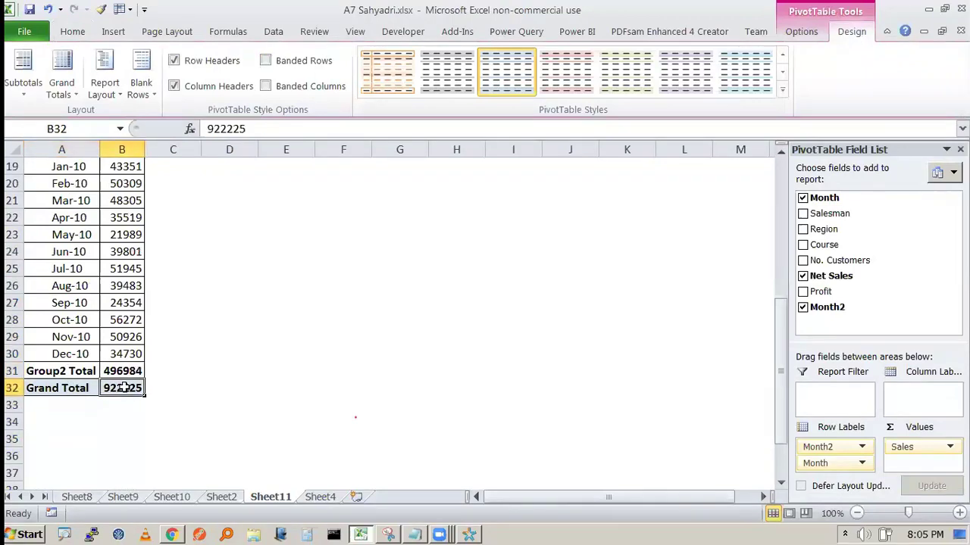
{"action": "scroll", "coordinate": [75, 303], "scroll_direction": "up", "scroll_amount": 6}
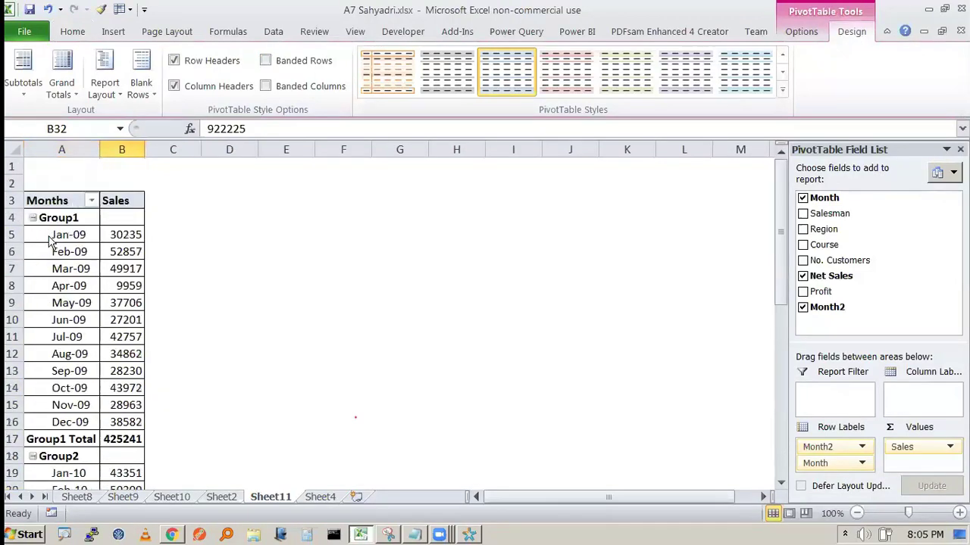
Turn off the subtotal for the Month field.
{"action": "right_click", "coordinate": [46, 238]}
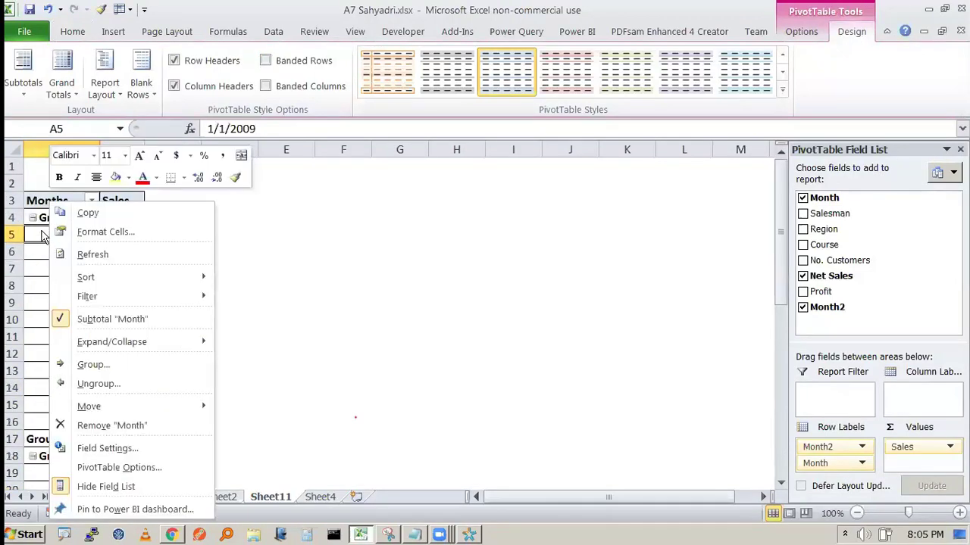
{"action": "left_click", "coordinate": [93, 322]}
Try to group starting from the single Jan-09 item inside Group1.
{"action": "right_click", "coordinate": [58, 227]}
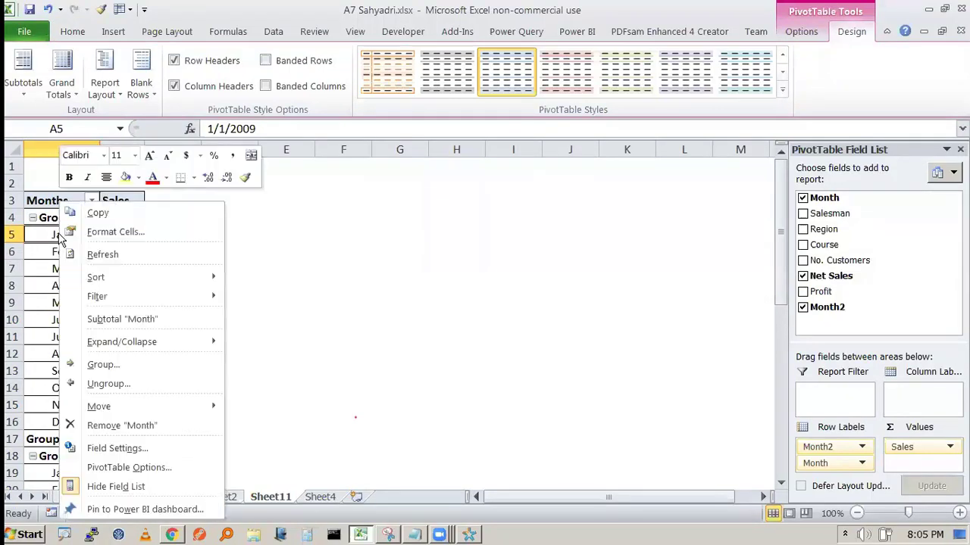
{"action": "left_click", "coordinate": [146, 367]}
{"action": "left_click", "coordinate": [475, 315]}
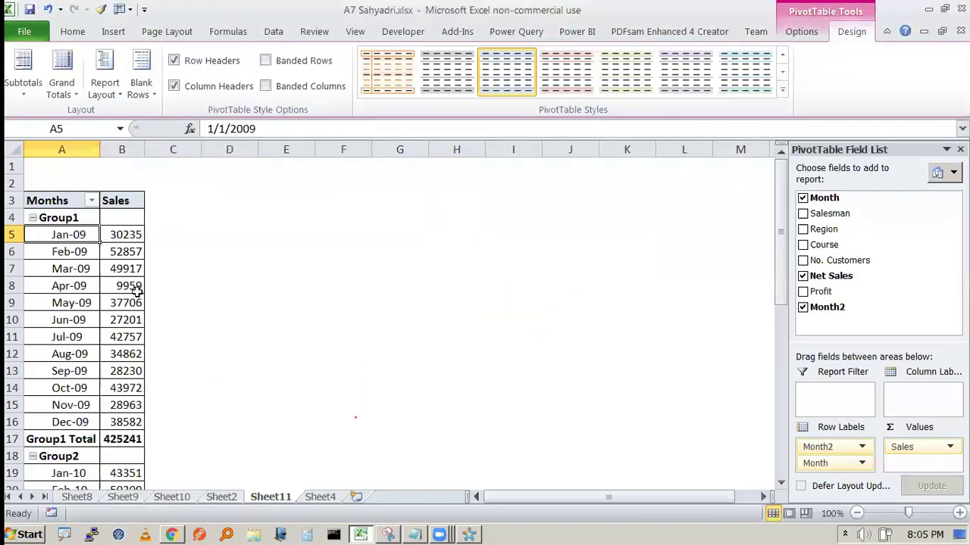
Remove the Month field from the PivotTable rows, and undo the removal.
{"action": "left_click_drag", "start_coordinate": [55, 234], "coordinate": [62, 422]}
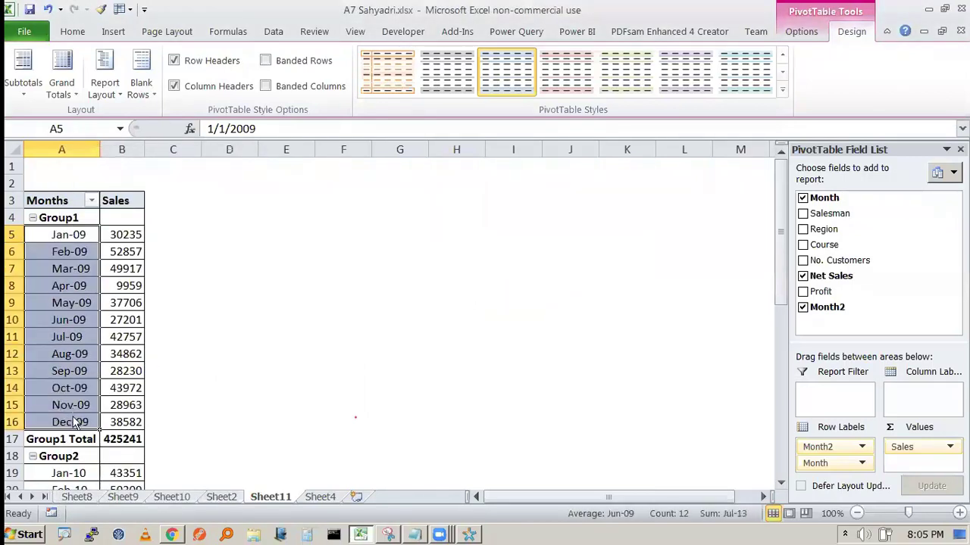
{"action": "right_click", "coordinate": [76, 423]}
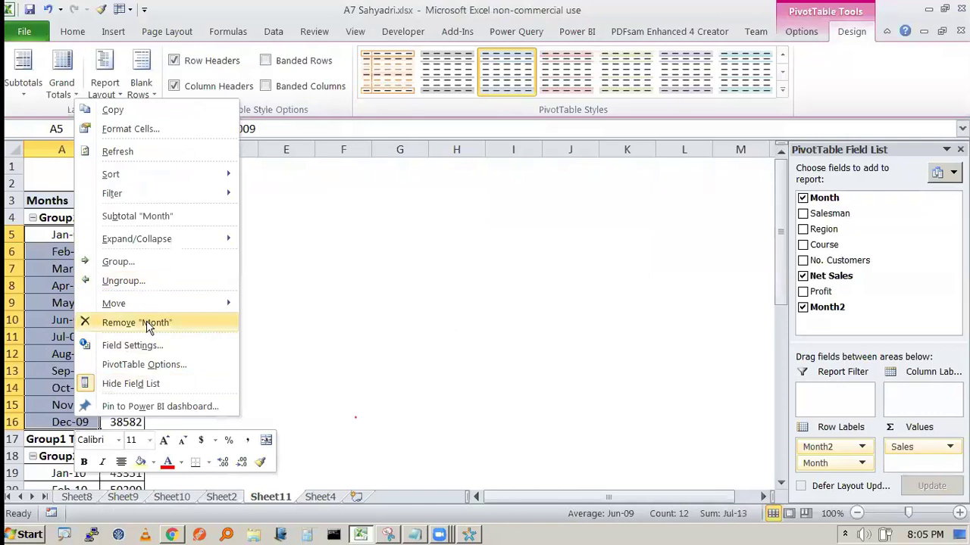
{"action": "mouse_move", "coordinate": [180, 238]}
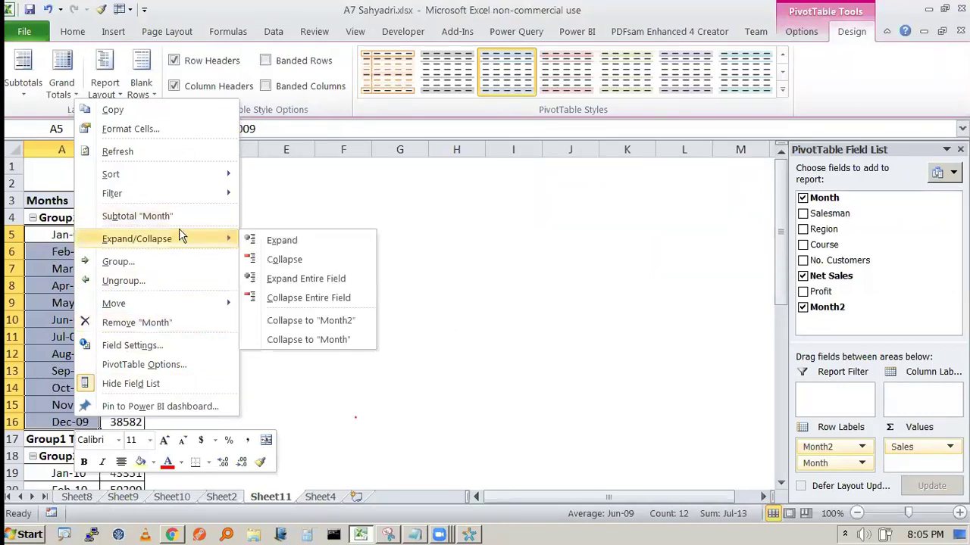
{"action": "left_click", "coordinate": [159, 323]}
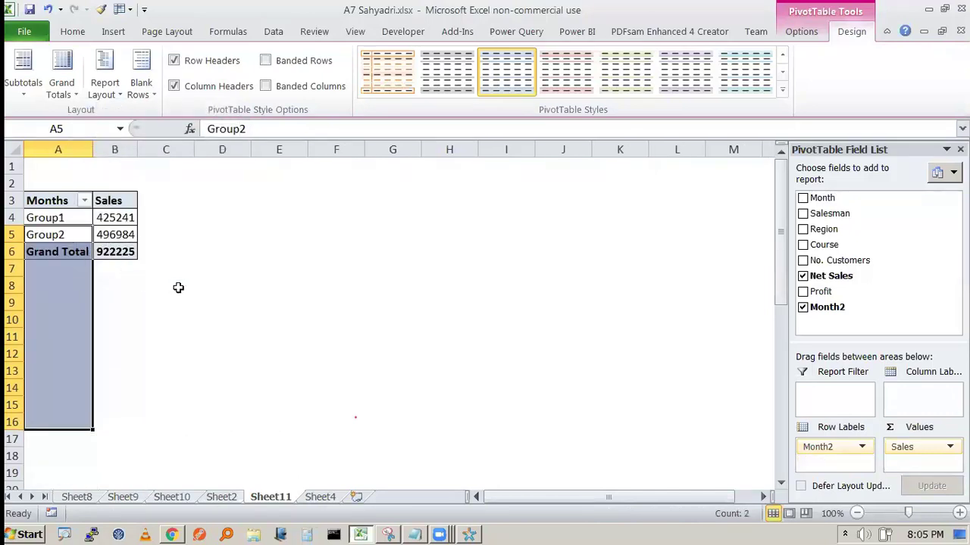
{"action": "left_click", "coordinate": [178, 288]}
{"action": "left_click", "coordinate": [48, 9]}
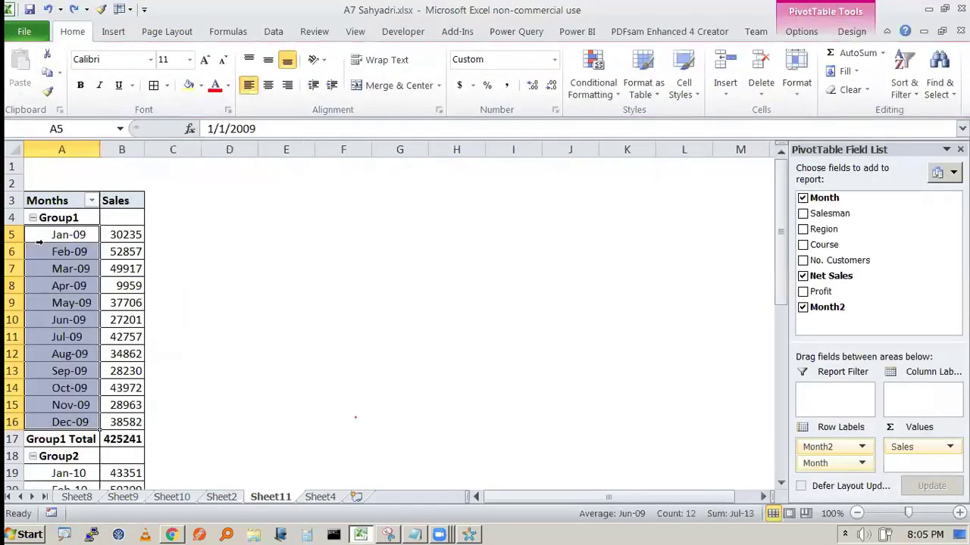
Examine the month items listed under Group1 and Group2 of the PivotTable.
{"action": "left_click", "coordinate": [195, 297]}
{"action": "right_click", "coordinate": [62, 259]}
{"action": "left_click", "coordinate": [548, 288]}
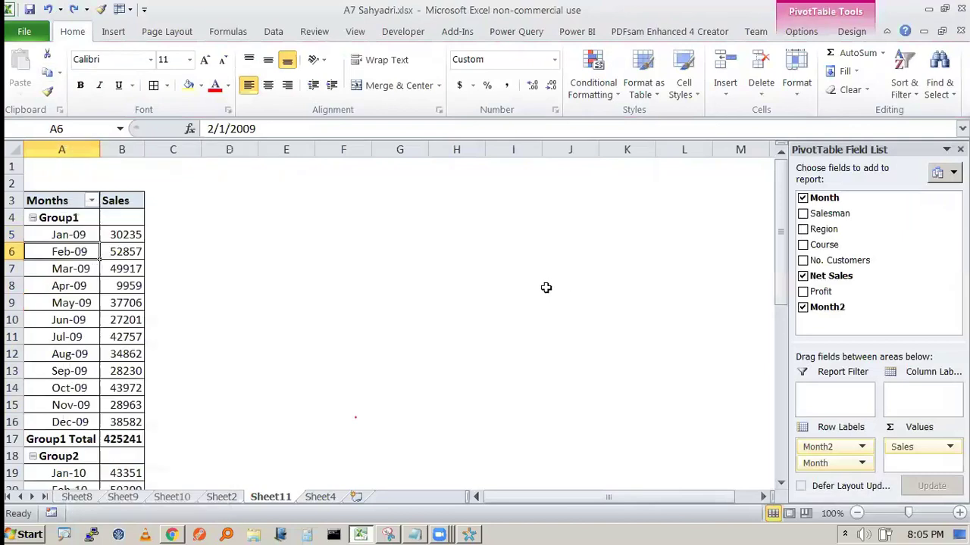
{"action": "left_click", "coordinate": [57, 222]}
{"action": "scroll", "coordinate": [66, 249], "scroll_direction": "down", "scroll_amount": 2}
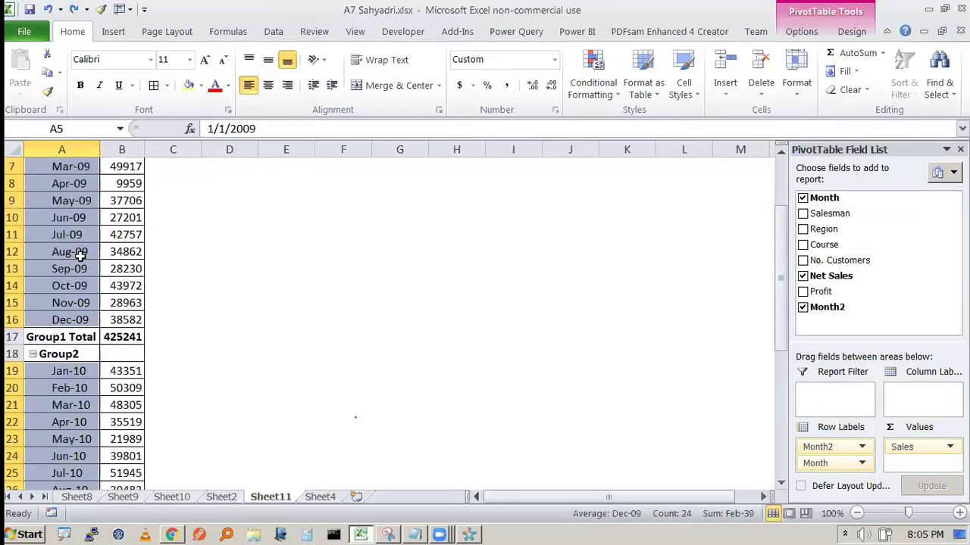
{"action": "left_click", "coordinate": [79, 254]}
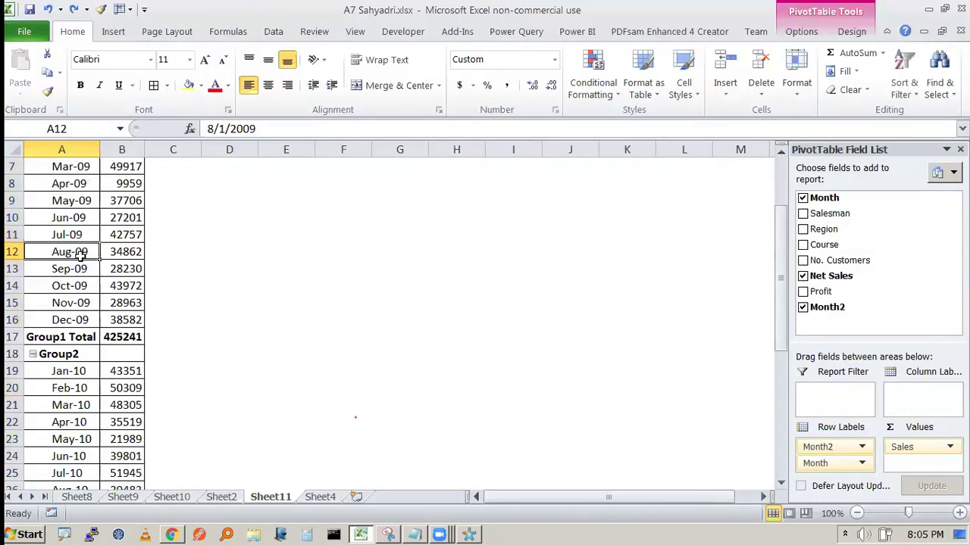
{"action": "left_click", "coordinate": [224, 500]}
{"action": "left_click", "coordinate": [280, 498]}
{"action": "scroll", "coordinate": [130, 274], "scroll_direction": "up", "scroll_amount": 2}
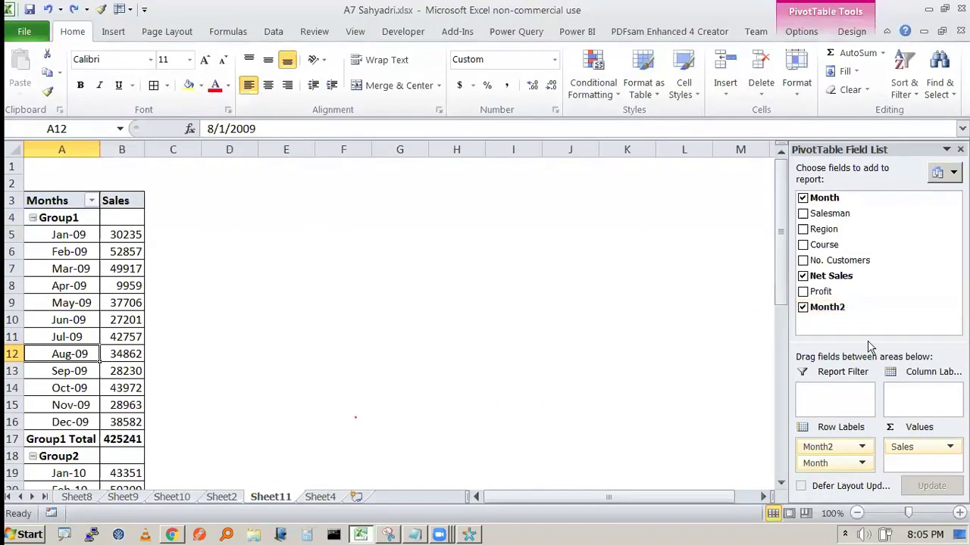
Replace the Net Sales values in the PivotTable with the sum of Profit.
{"action": "left_click_drag", "start_coordinate": [949, 441], "coordinate": [900, 258]}
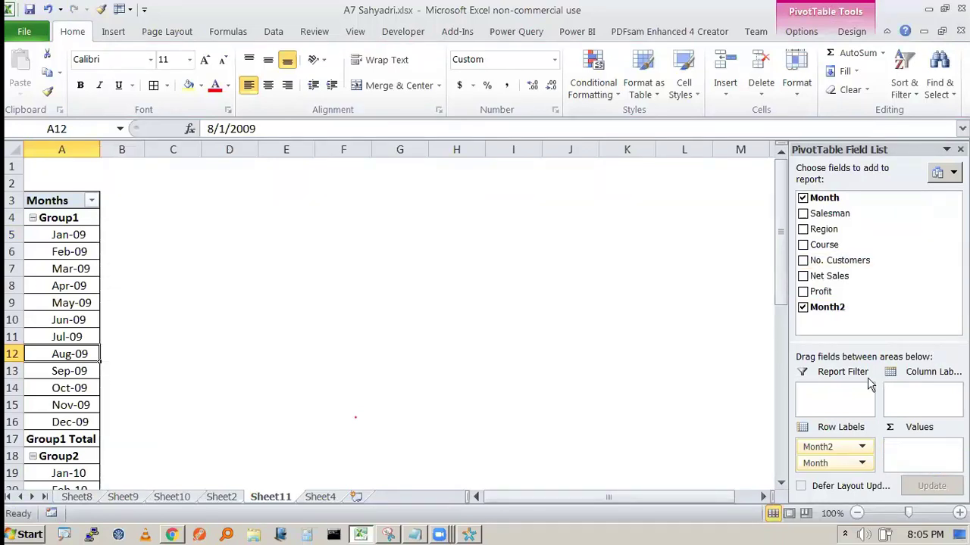
{"action": "left_click_drag", "start_coordinate": [822, 291], "coordinate": [923, 454]}
{"action": "scroll", "coordinate": [160, 434], "scroll_direction": "down", "scroll_amount": 3}
{"action": "scroll", "coordinate": [161, 435], "scroll_direction": "up", "scroll_amount": 3}
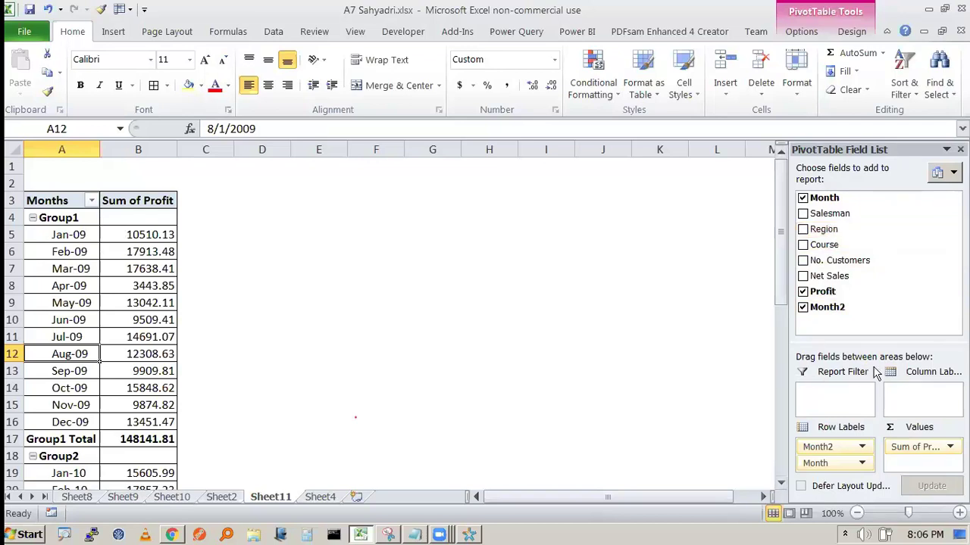
Add Region as a report filter of the PivotTable and filter it to Andhra Pradesh.
{"action": "left_click_drag", "start_coordinate": [845, 225], "coordinate": [860, 384]}
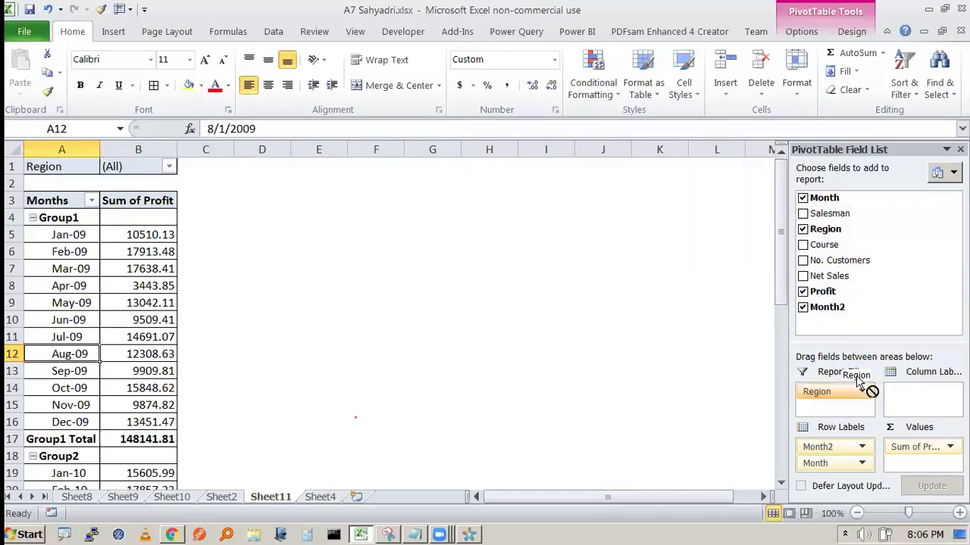
{"action": "left_click", "coordinate": [169, 167]}
{"action": "left_click", "coordinate": [35, 220]}
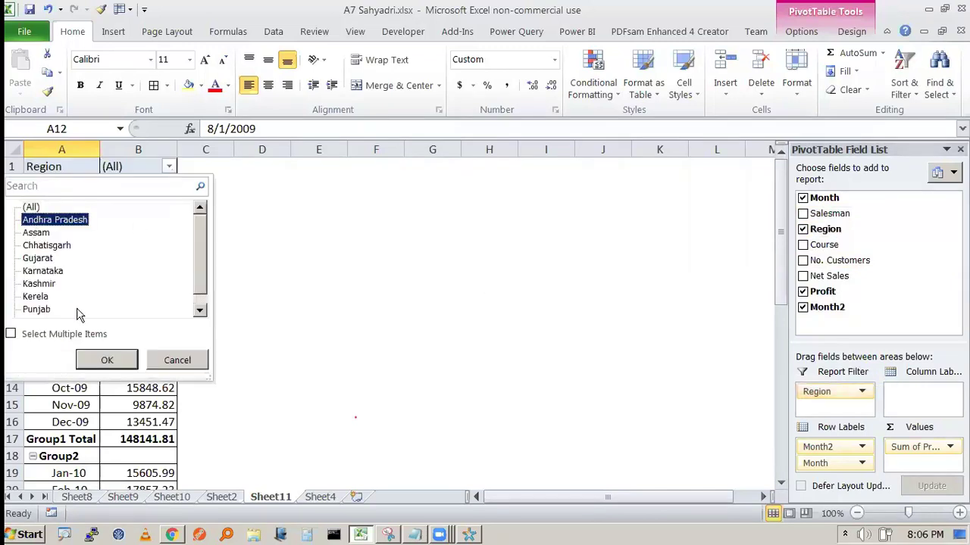
{"action": "left_click", "coordinate": [110, 360]}
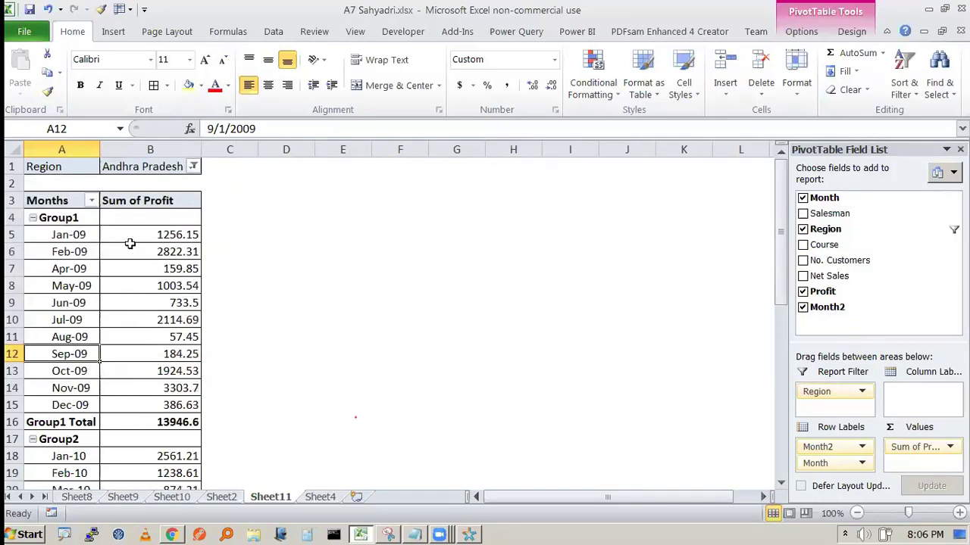
Collapse Group1 and Group2 in the PivotTable rows.
{"action": "scroll", "coordinate": [146, 278], "scroll_direction": "down", "scroll_amount": 1}
{"action": "scroll", "coordinate": [146, 278], "scroll_direction": "up", "scroll_amount": 1}
{"action": "left_click", "coordinate": [33, 217]}
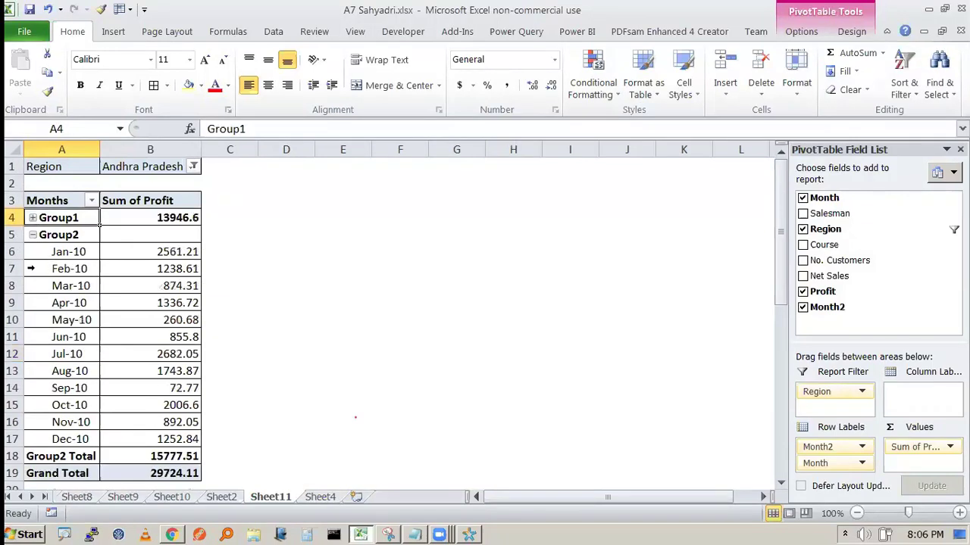
{"action": "left_click", "coordinate": [33, 235]}
Change the Region report filter to Karnataka.
{"action": "left_click", "coordinate": [186, 166]}
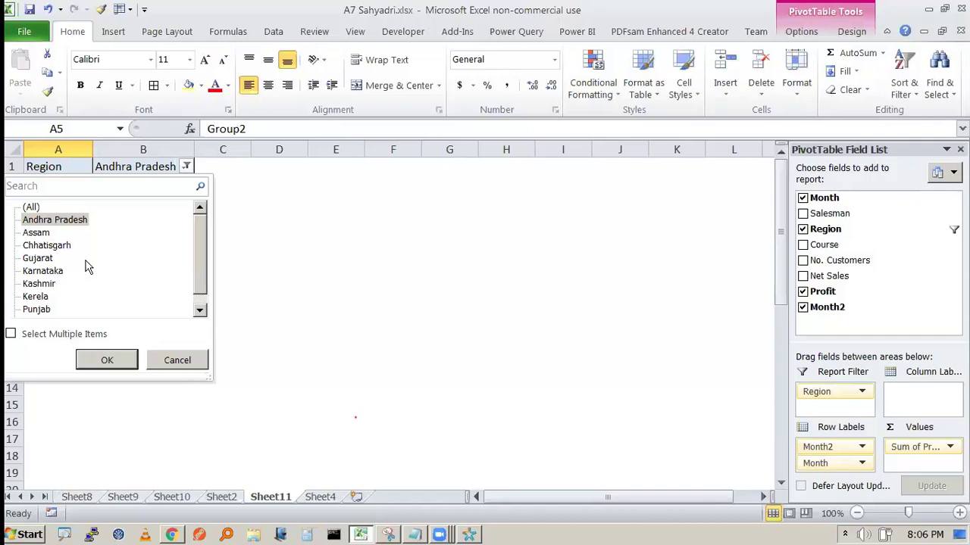
{"action": "left_click", "coordinate": [47, 271]}
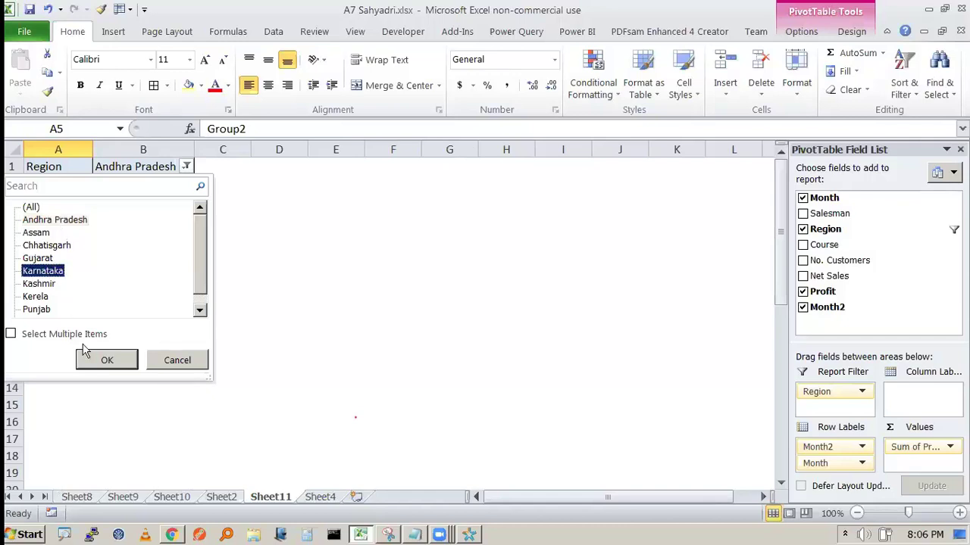
{"action": "left_click", "coordinate": [106, 360]}
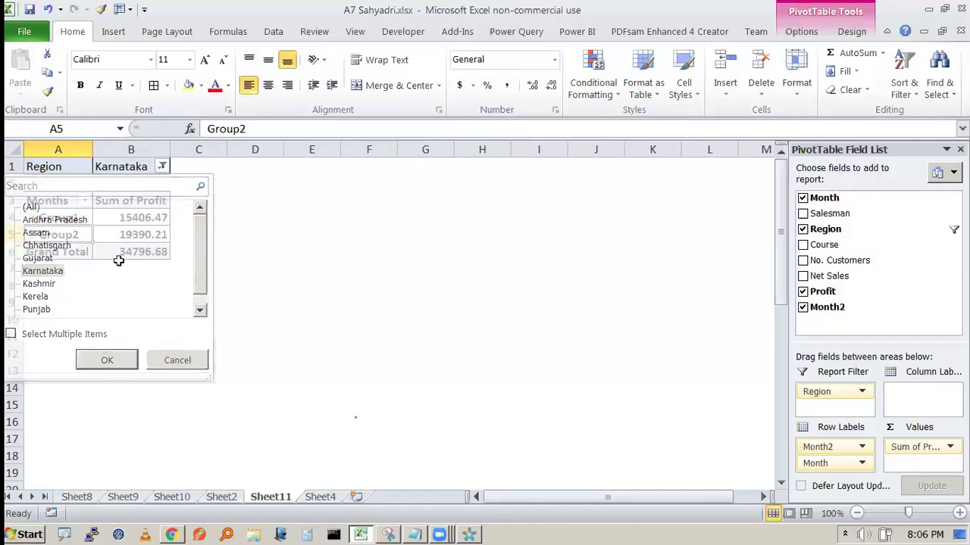
Allow multiple items in the Region filter and include Andhra Pradesh, Karnataka, Kerela and Tamilnadu.
{"action": "left_click", "coordinate": [162, 167]}
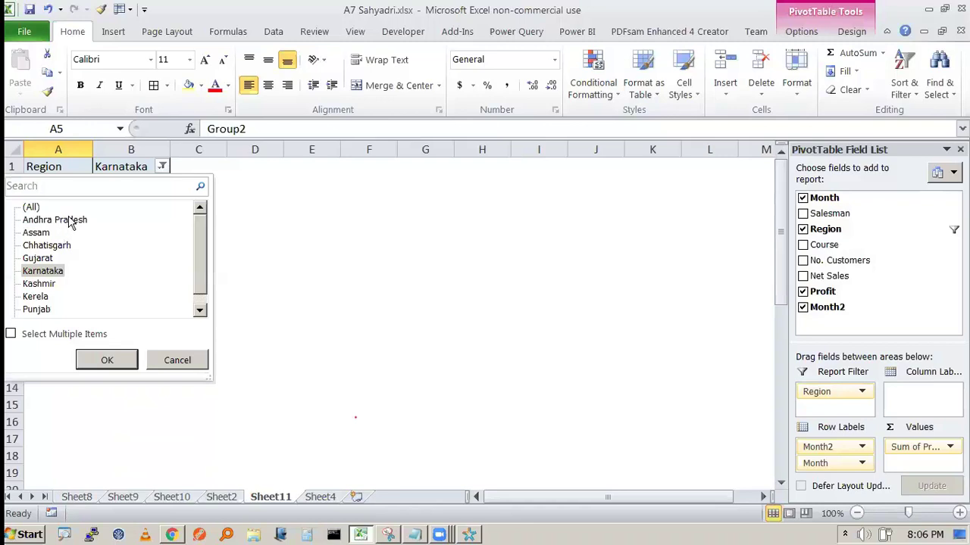
{"action": "left_click", "coordinate": [11, 334]}
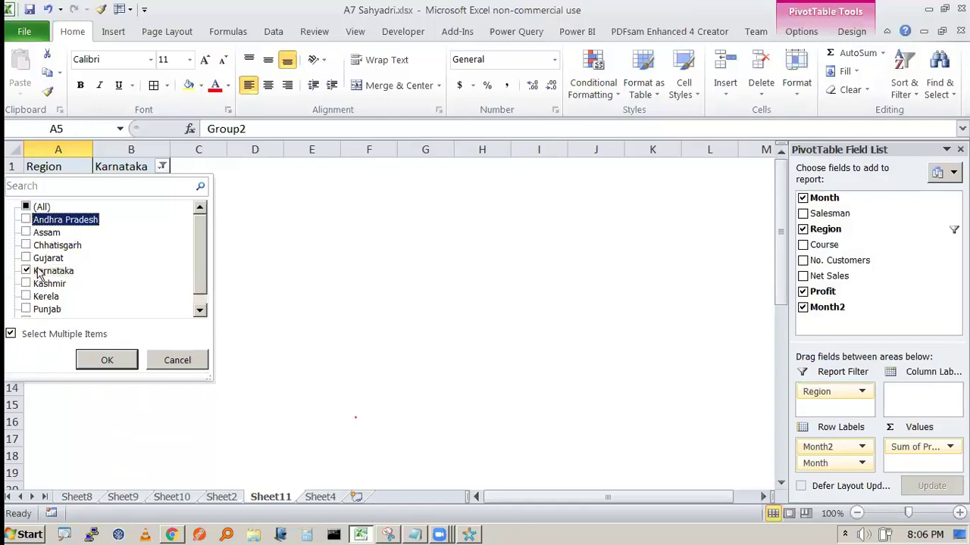
{"action": "left_click", "coordinate": [28, 220]}
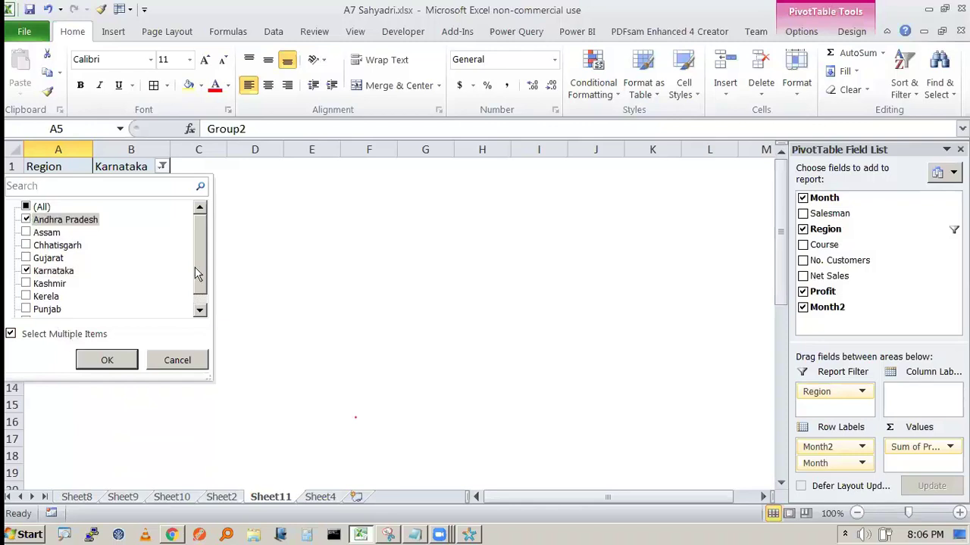
{"action": "left_click", "coordinate": [199, 310]}
{"action": "left_click", "coordinate": [42, 310]}
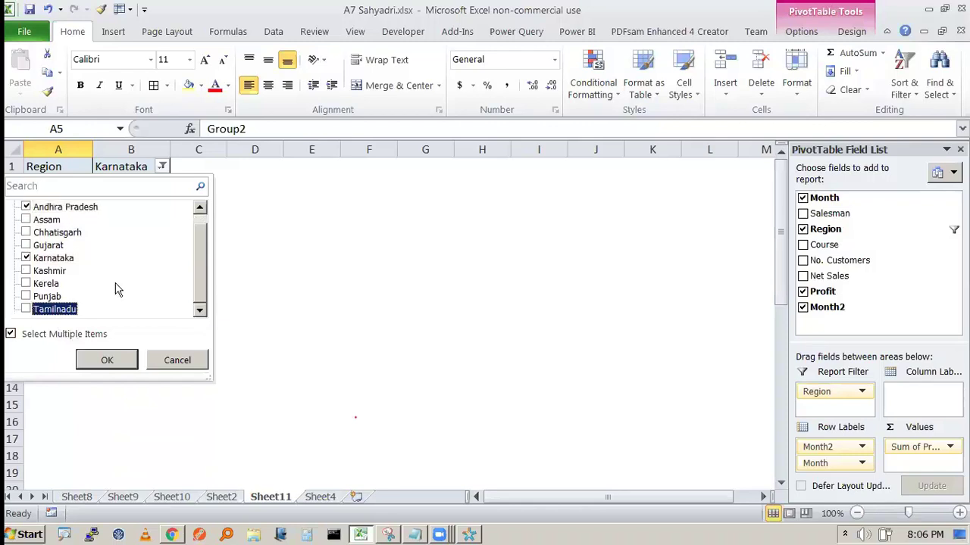
{"action": "left_click", "coordinate": [28, 284]}
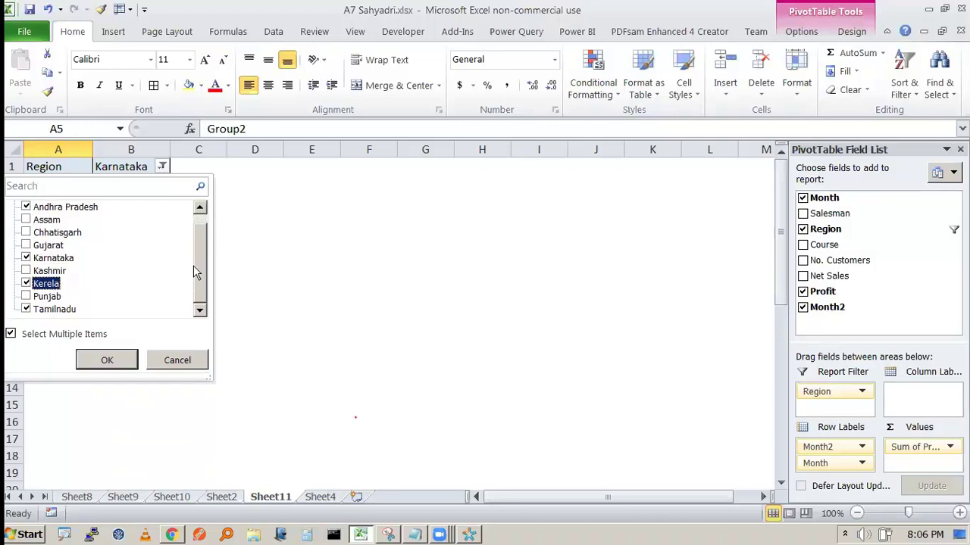
{"action": "scroll", "coordinate": [210, 271], "scroll_direction": "up", "scroll_amount": 1}
{"action": "scroll", "coordinate": [203, 290], "scroll_direction": "down", "scroll_amount": 1}
{"action": "left_click", "coordinate": [105, 361]}
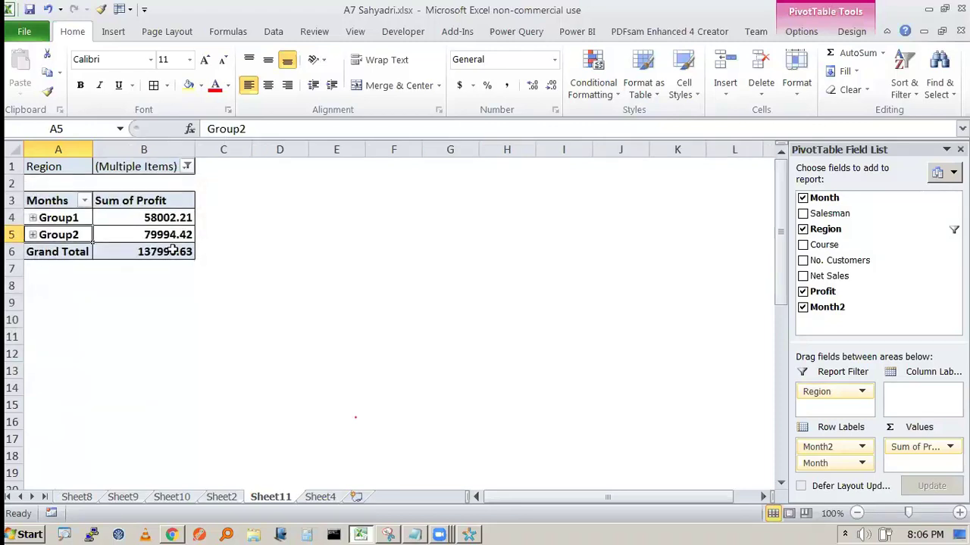
Review which regions the Region filter includes and which months Group1 and Group2 contain.
{"action": "left_click", "coordinate": [114, 166]}
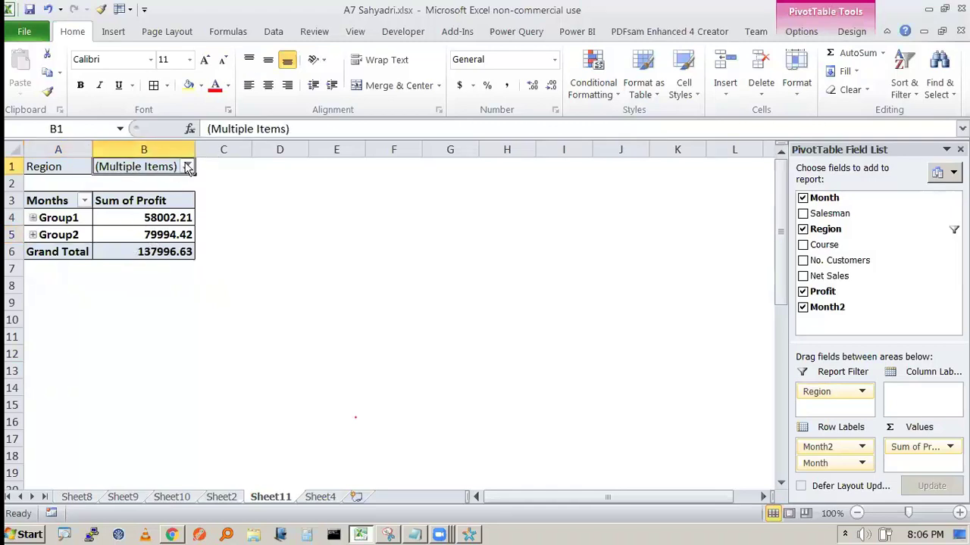
{"action": "left_click", "coordinate": [187, 166]}
{"action": "left_click_drag", "start_coordinate": [203, 248], "coordinate": [202, 327]}
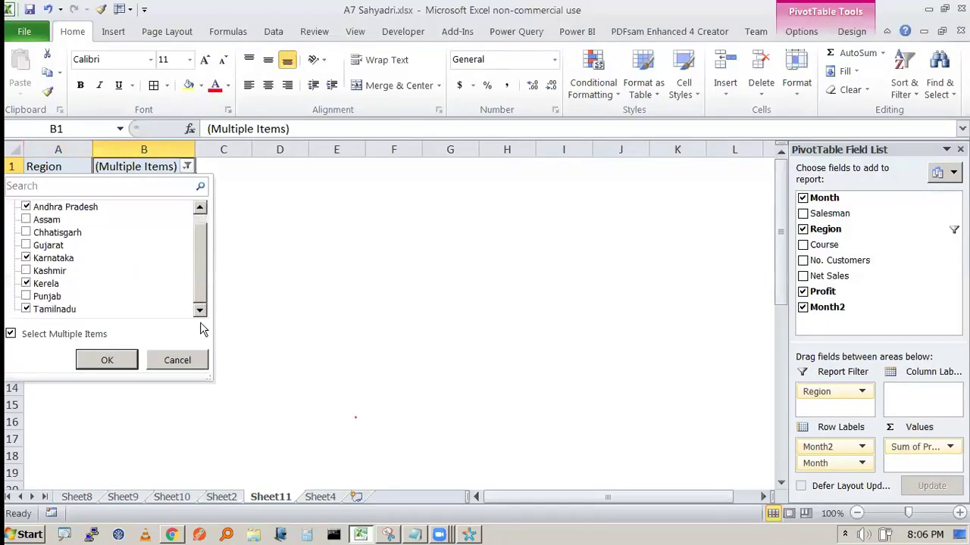
{"action": "left_click", "coordinate": [188, 362]}
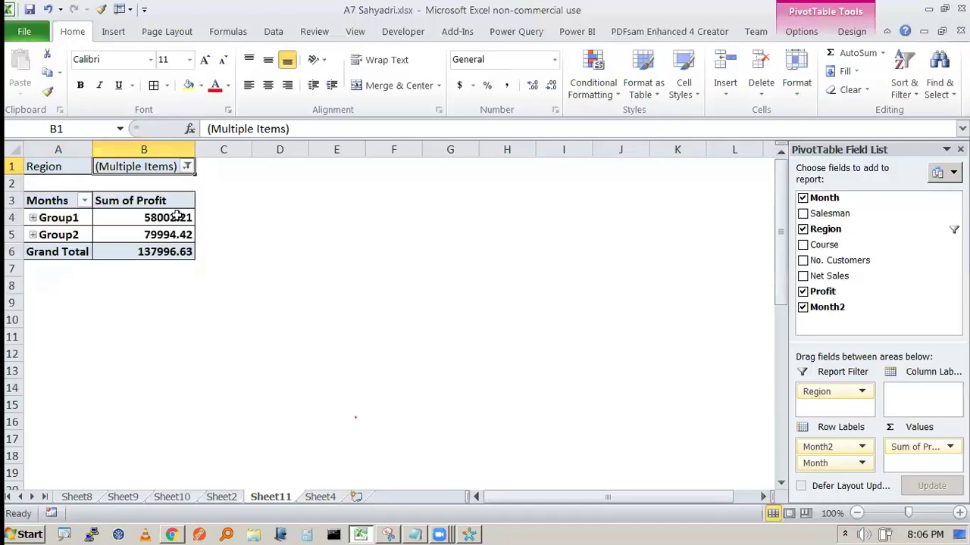
{"action": "left_click", "coordinate": [33, 219]}
{"action": "left_click", "coordinate": [33, 218]}
{"action": "left_click", "coordinate": [33, 235]}
{"action": "left_click", "coordinate": [33, 235]}
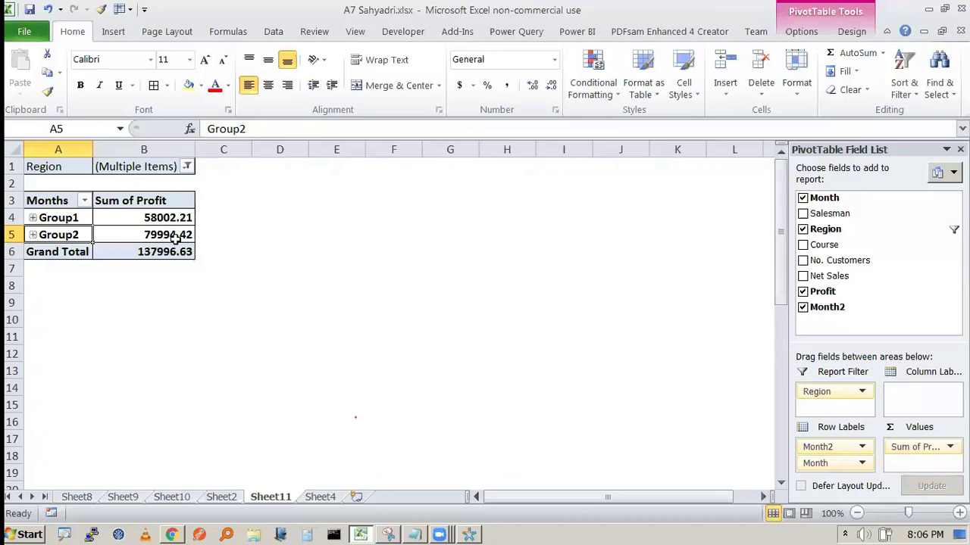
{"action": "mouse_move", "coordinate": [174, 238]}
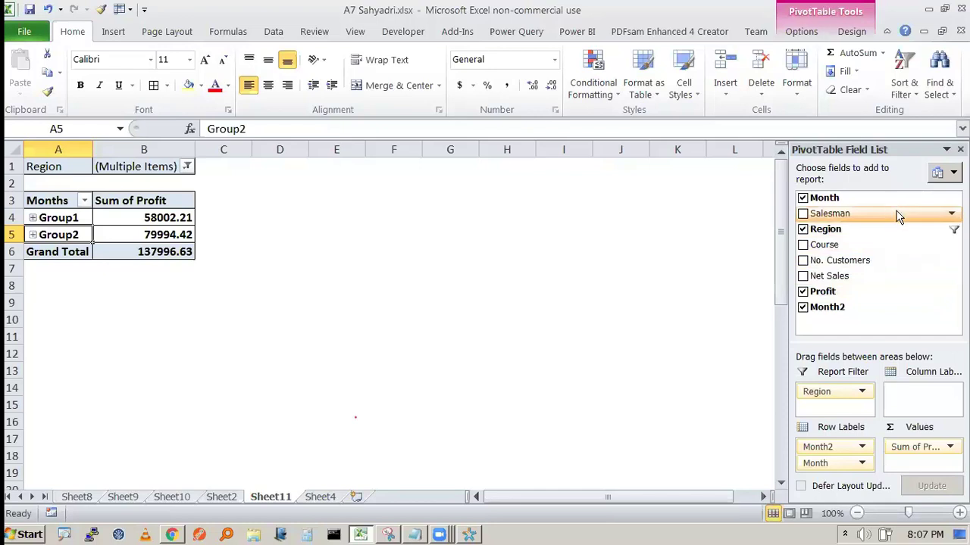
Add Salesman as a second report filter and filter it to the first salesman in the list.
{"action": "left_click_drag", "start_coordinate": [898, 217], "coordinate": [839, 397]}
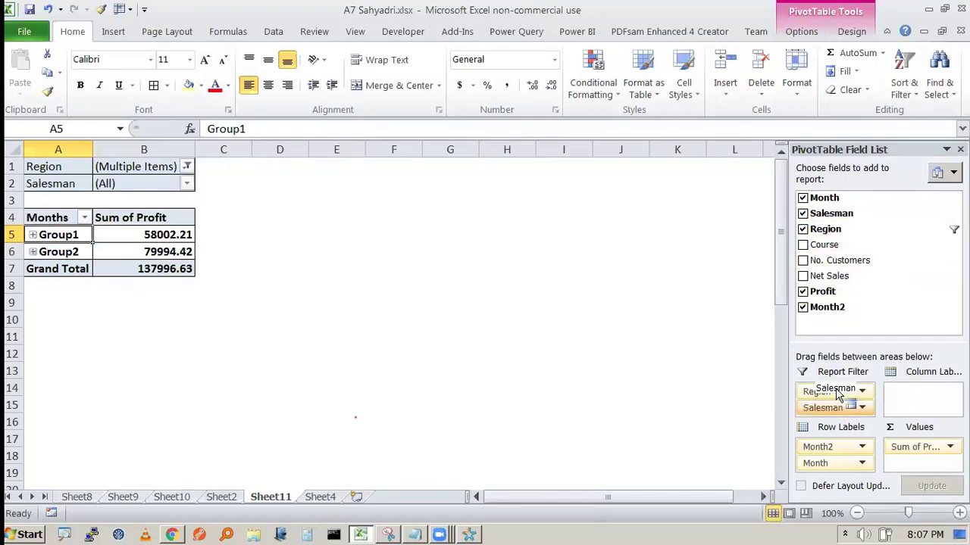
{"action": "left_click", "coordinate": [188, 184]}
{"action": "left_click", "coordinate": [46, 237]}
{"action": "left_click", "coordinate": [106, 376]}
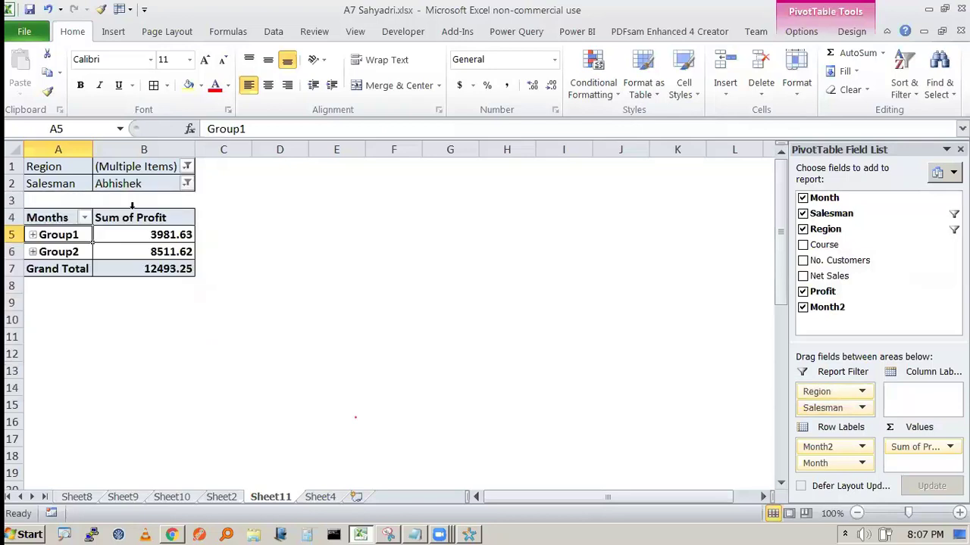
Check the selected regions in the Region filter and reset it to include all regions.
{"action": "left_click", "coordinate": [187, 167]}
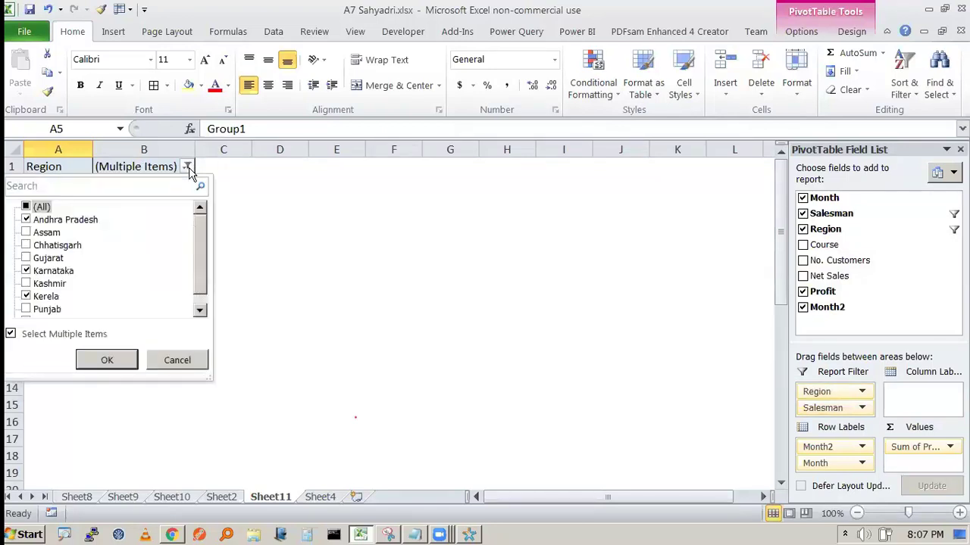
{"action": "scroll", "coordinate": [203, 280], "scroll_direction": "down", "scroll_amount": 1}
{"action": "scroll", "coordinate": [203, 245], "scroll_direction": "up", "scroll_amount": 1}
{"action": "scroll", "coordinate": [194, 368], "scroll_direction": "down", "scroll_amount": 1}
{"action": "scroll", "coordinate": [196, 369], "scroll_direction": "up", "scroll_amount": 1}
{"action": "left_click", "coordinate": [178, 360]}
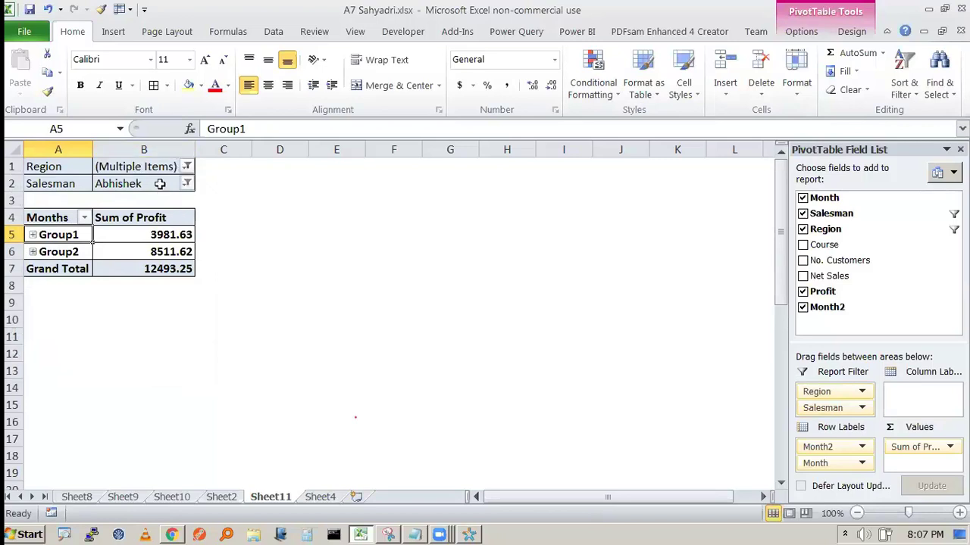
{"action": "left_click", "coordinate": [187, 166]}
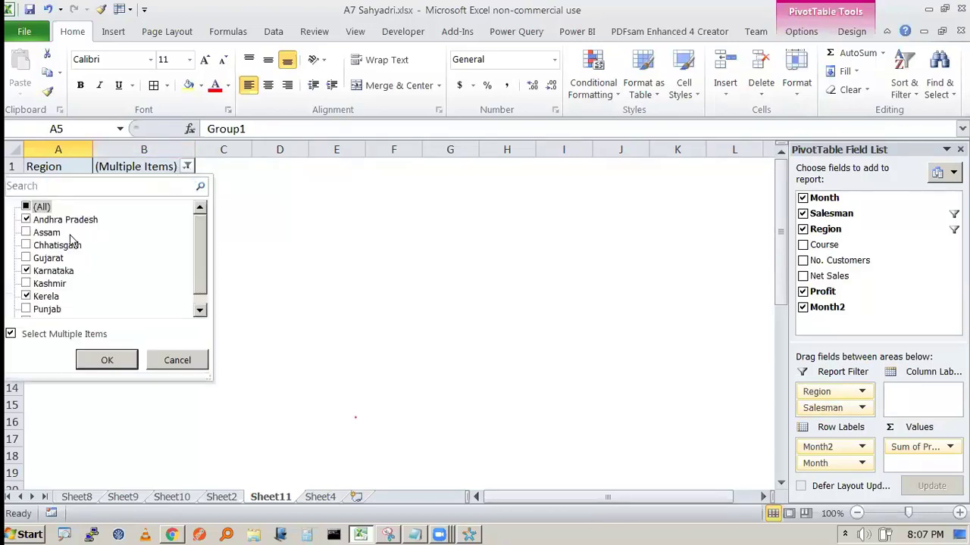
{"action": "left_click", "coordinate": [28, 207]}
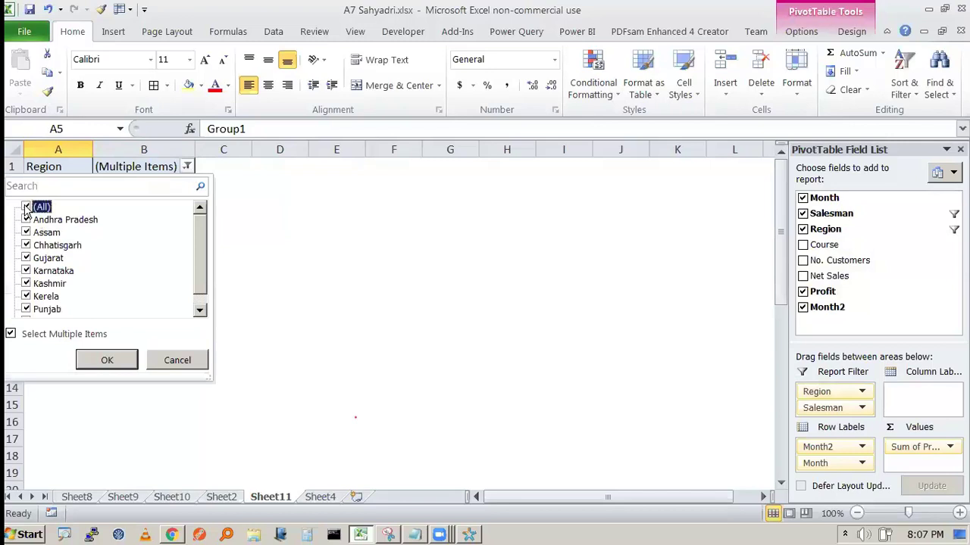
{"action": "left_click", "coordinate": [107, 360]}
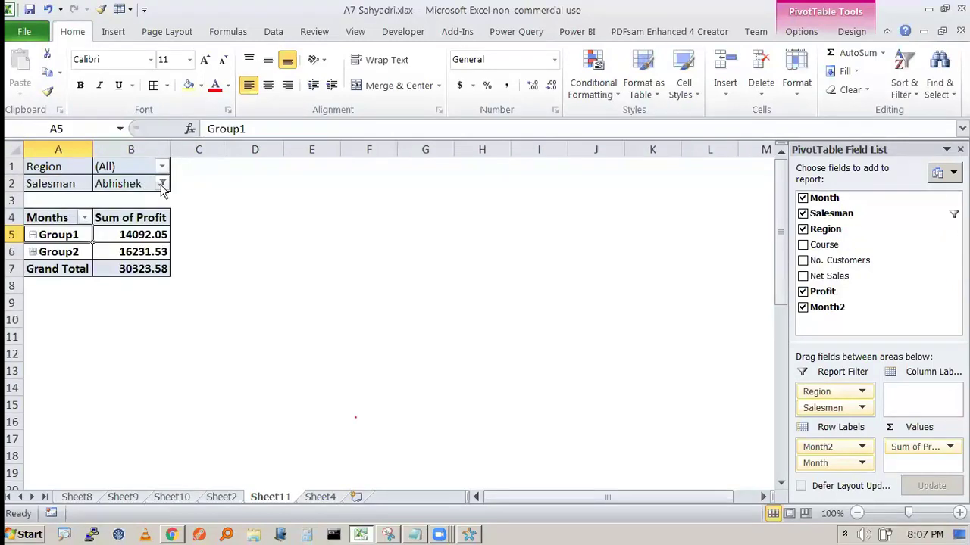
Allow multiple items in the Salesman filter and include the first two salesmen in the list.
{"action": "left_click", "coordinate": [161, 183]}
{"action": "left_click", "coordinate": [44, 254]}
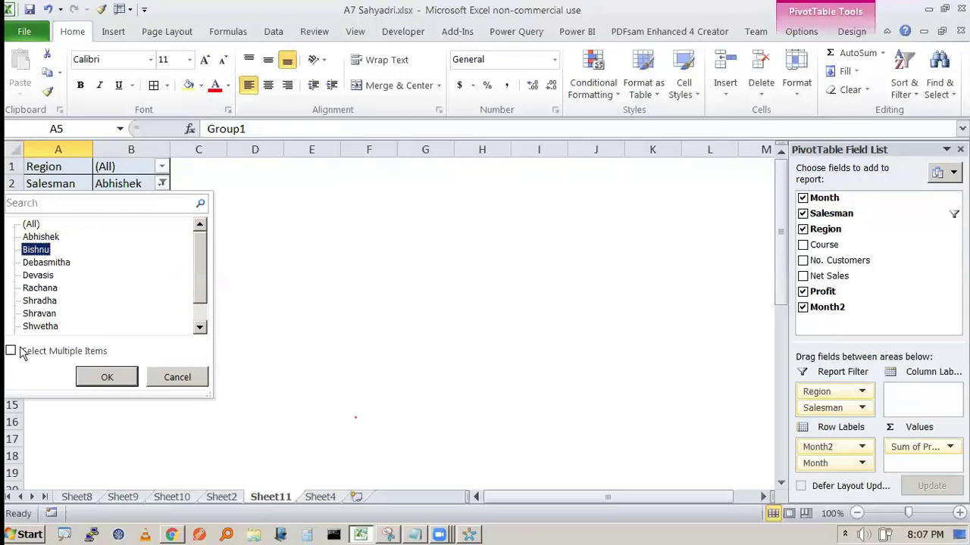
{"action": "left_click", "coordinate": [10, 351]}
{"action": "left_click", "coordinate": [50, 237]}
{"action": "left_click", "coordinate": [26, 237]}
{"action": "left_click", "coordinate": [107, 377]}
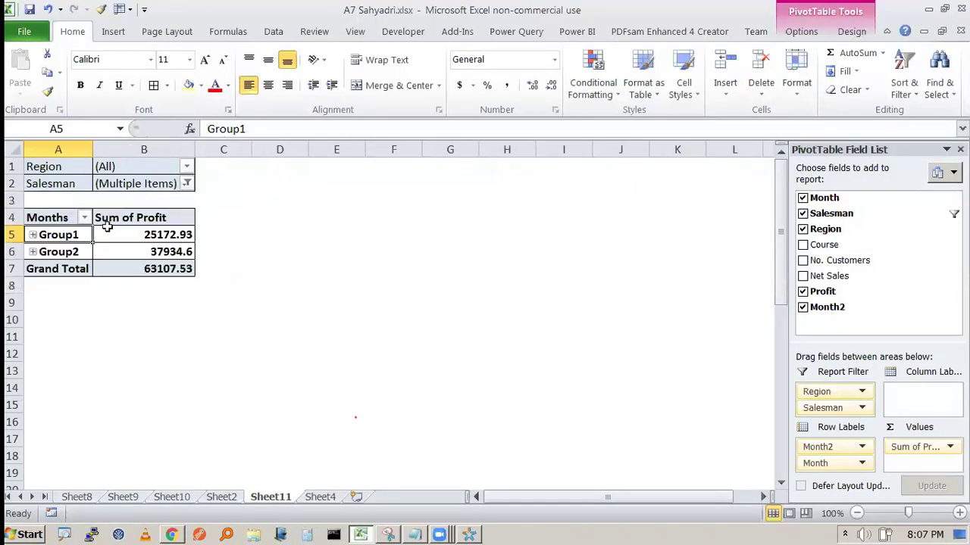